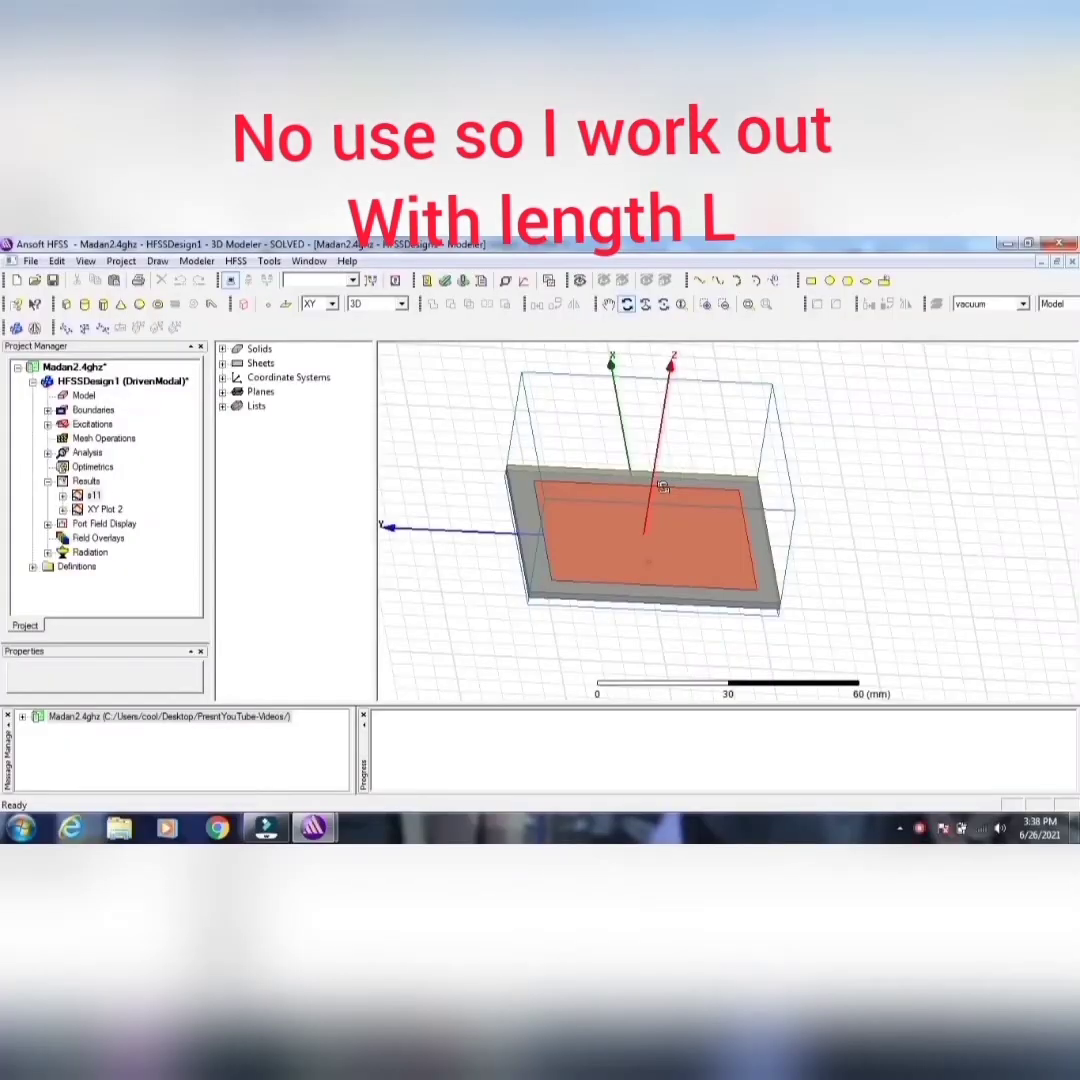
- Orbit the patch model, then show the s11 plot with its m1 readout table moved
mouse_move(657, 405)
mouse_down()
mouse_move(783, 441)
mouse_move(848, 569)
mouse_move(892, 463)
mouse_move(793, 494)
mouse_move(358, 525)
mouse_up()
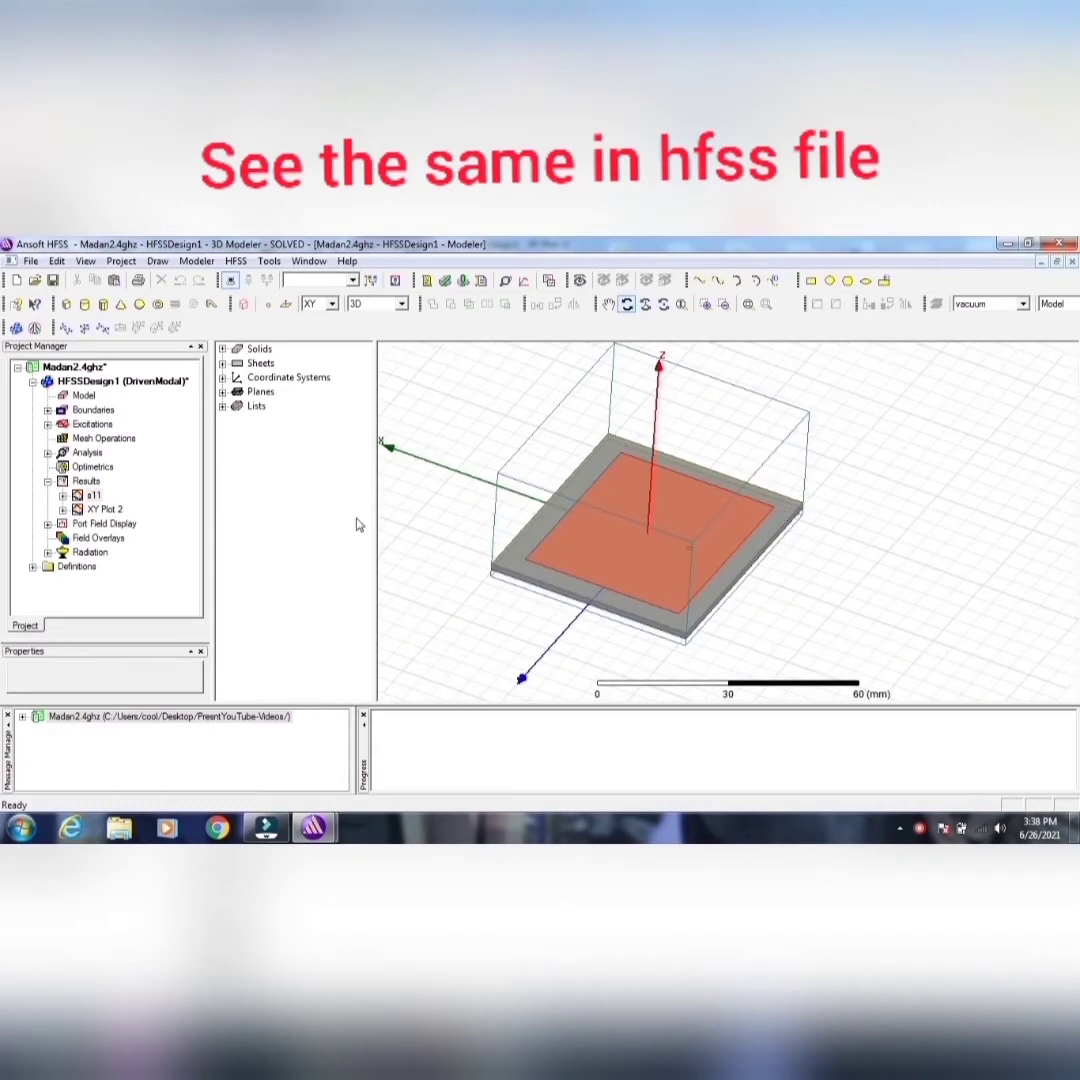
double_click(94, 496)
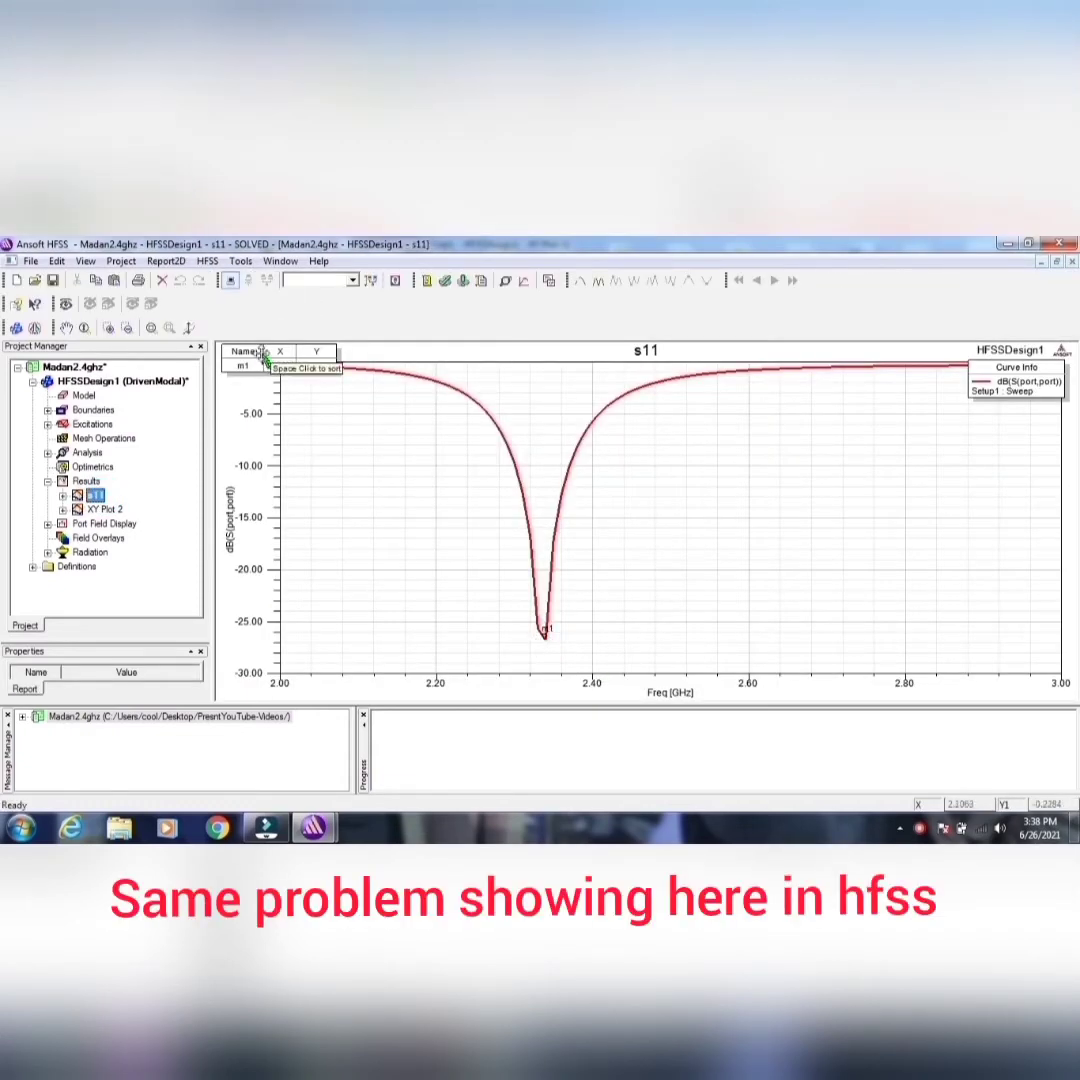
mouse_move(265, 362)
mouse_down()
mouse_move(425, 489)
mouse_move(445, 585)
mouse_up()
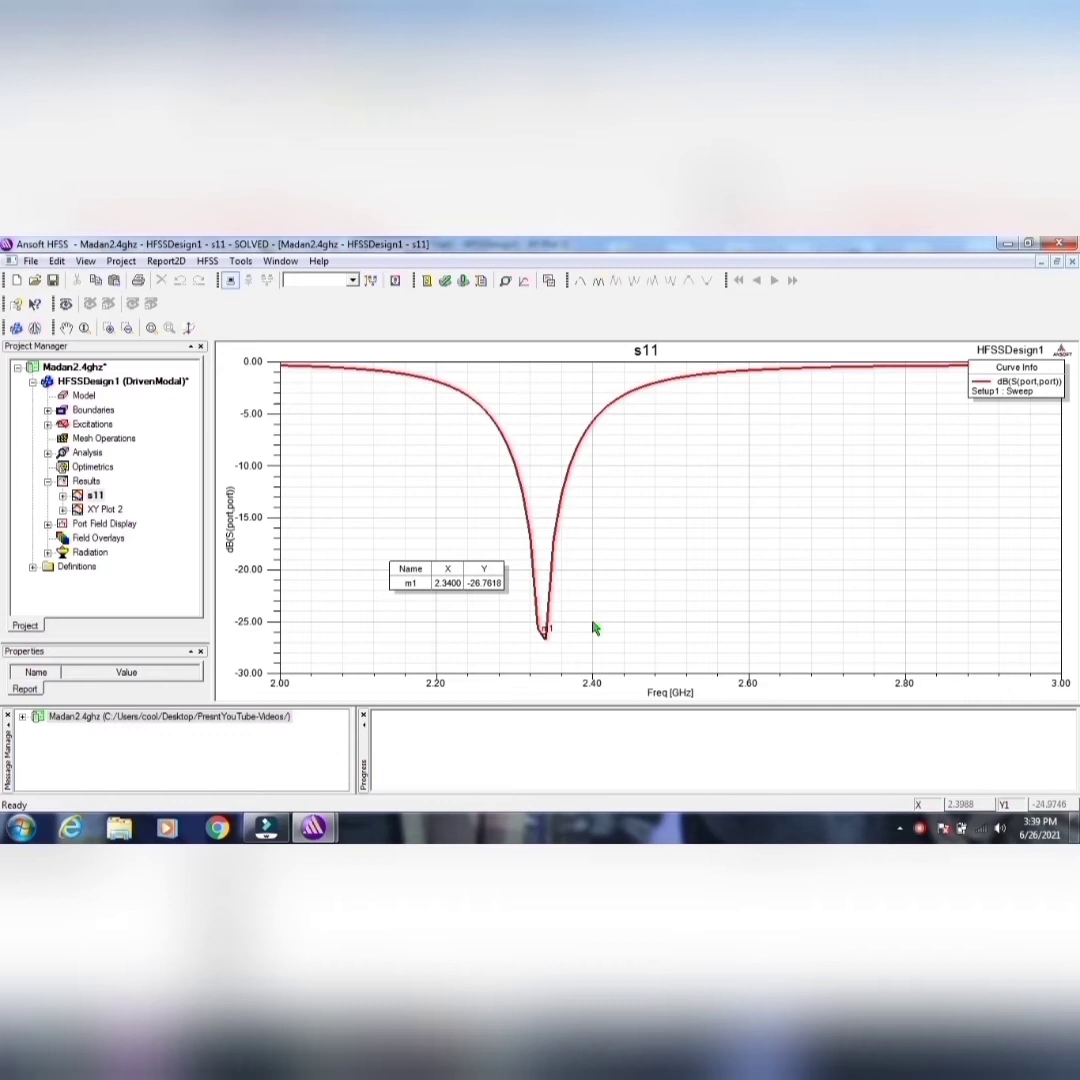
- View the XY Plot 2 gain pattern, then close it
double_click(103, 509)
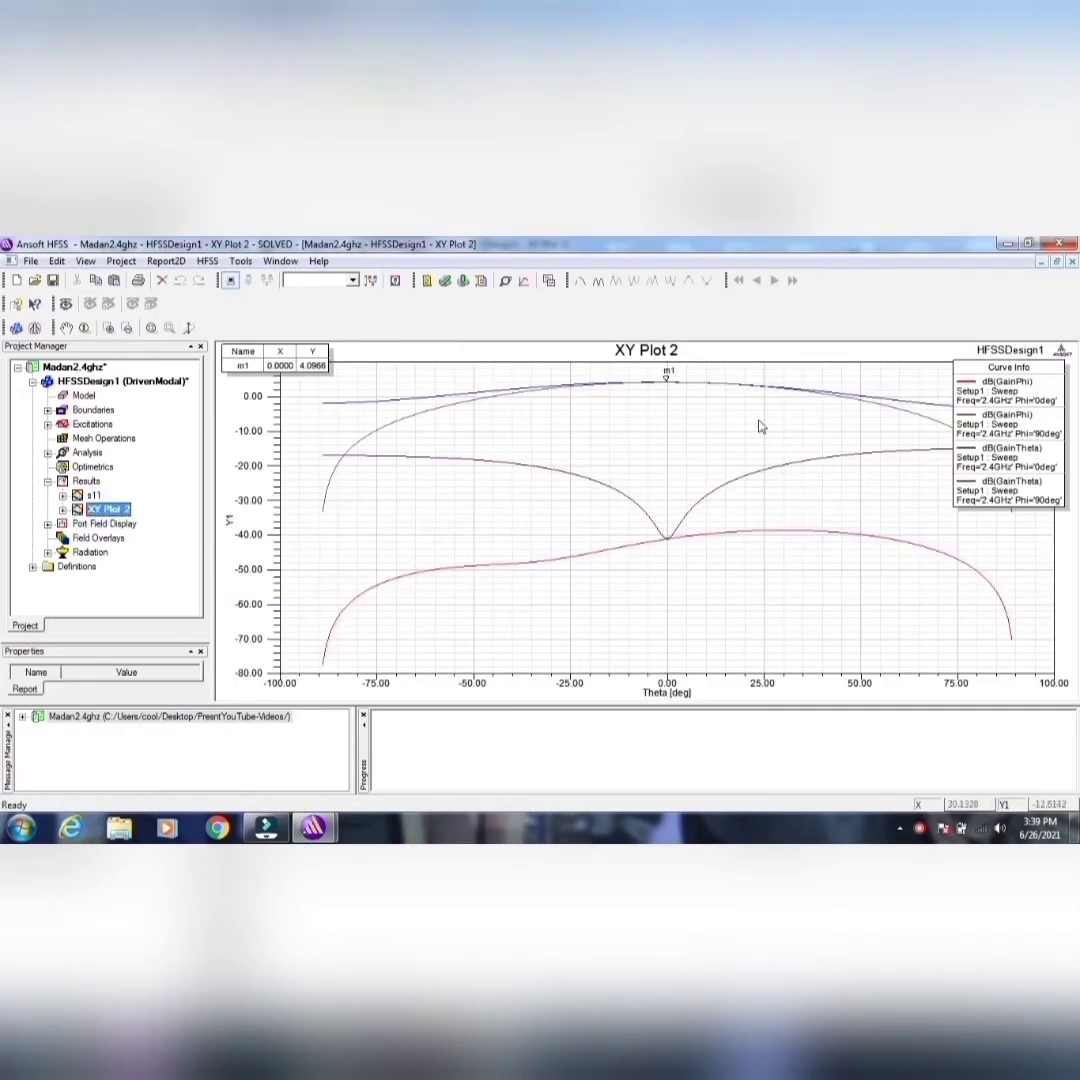
double_click(93, 495)
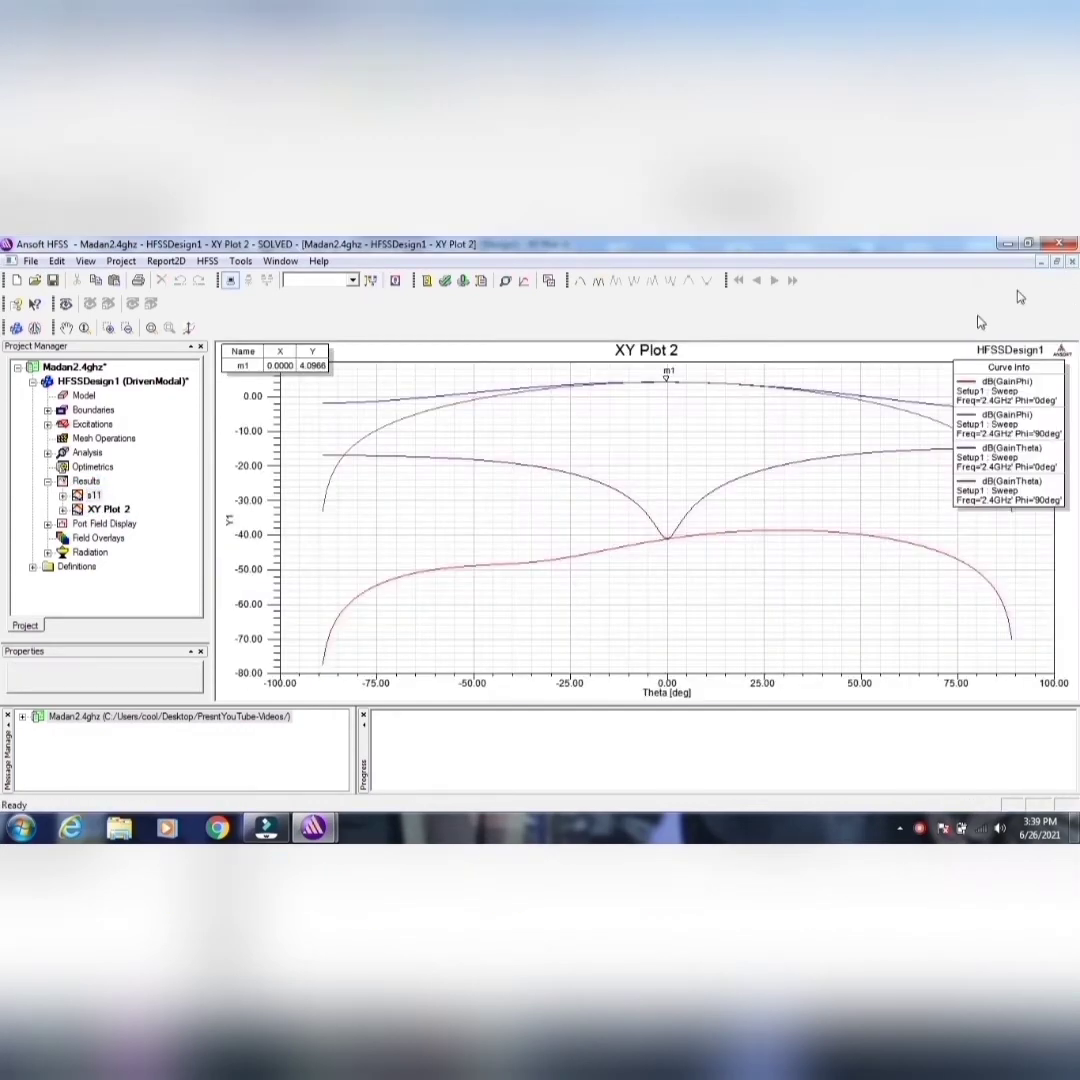
click(1072, 261)
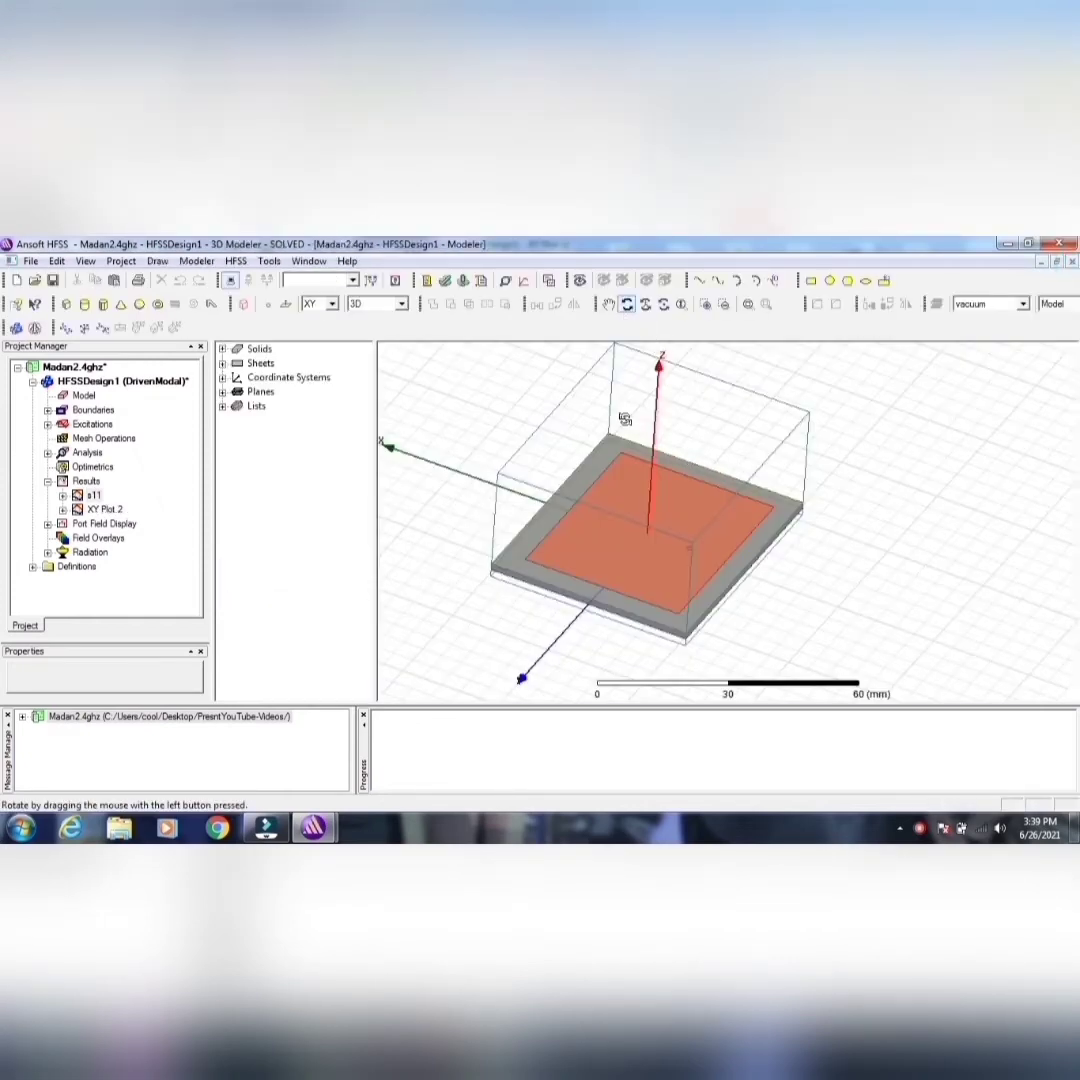
- Expand Solids > pec in the model tree, then return to the s11 plot
mouse_move(622, 424)
mouse_down()
mouse_move(624, 412)
mouse_move(707, 437)
mouse_move(692, 475)
mouse_up()
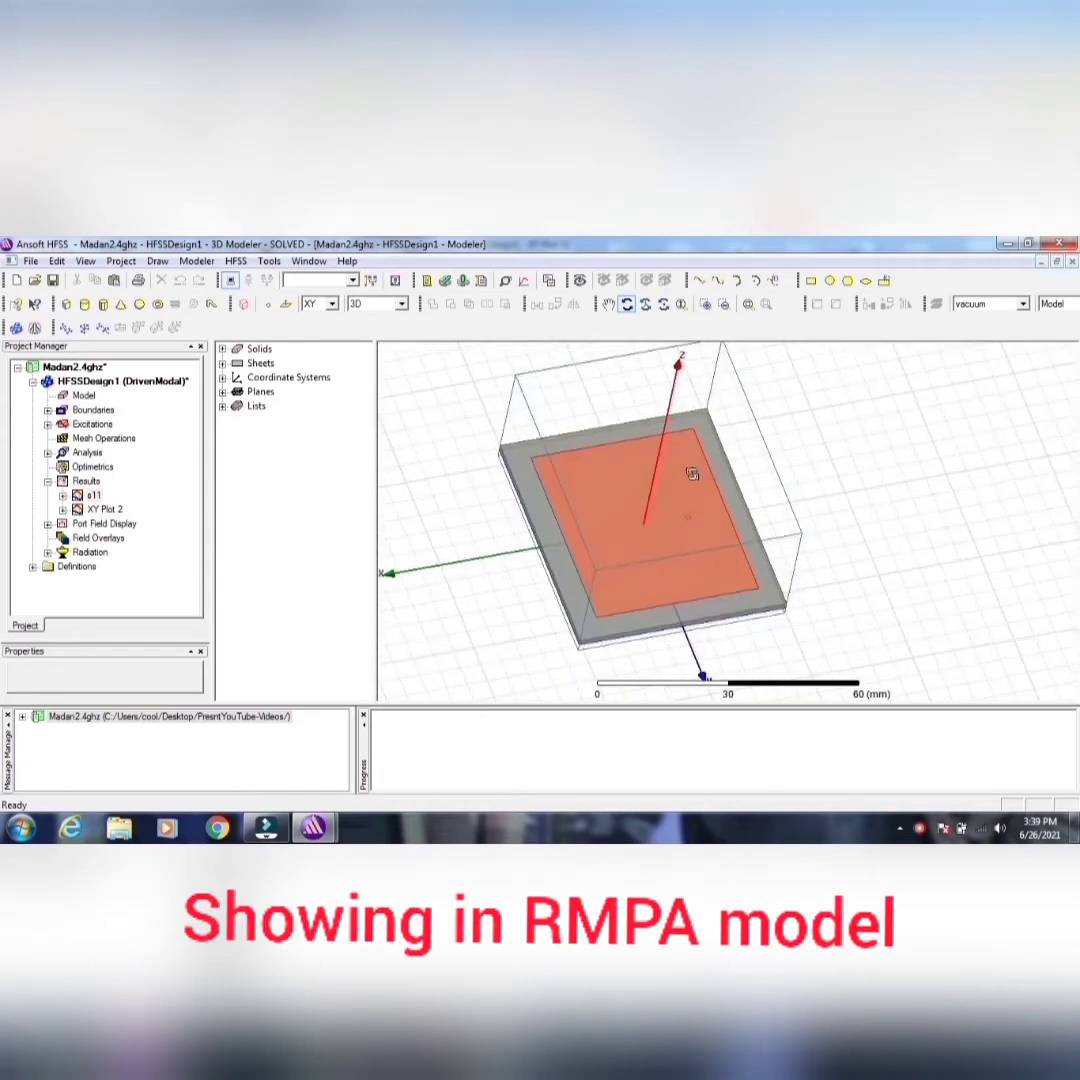
click(222, 348)
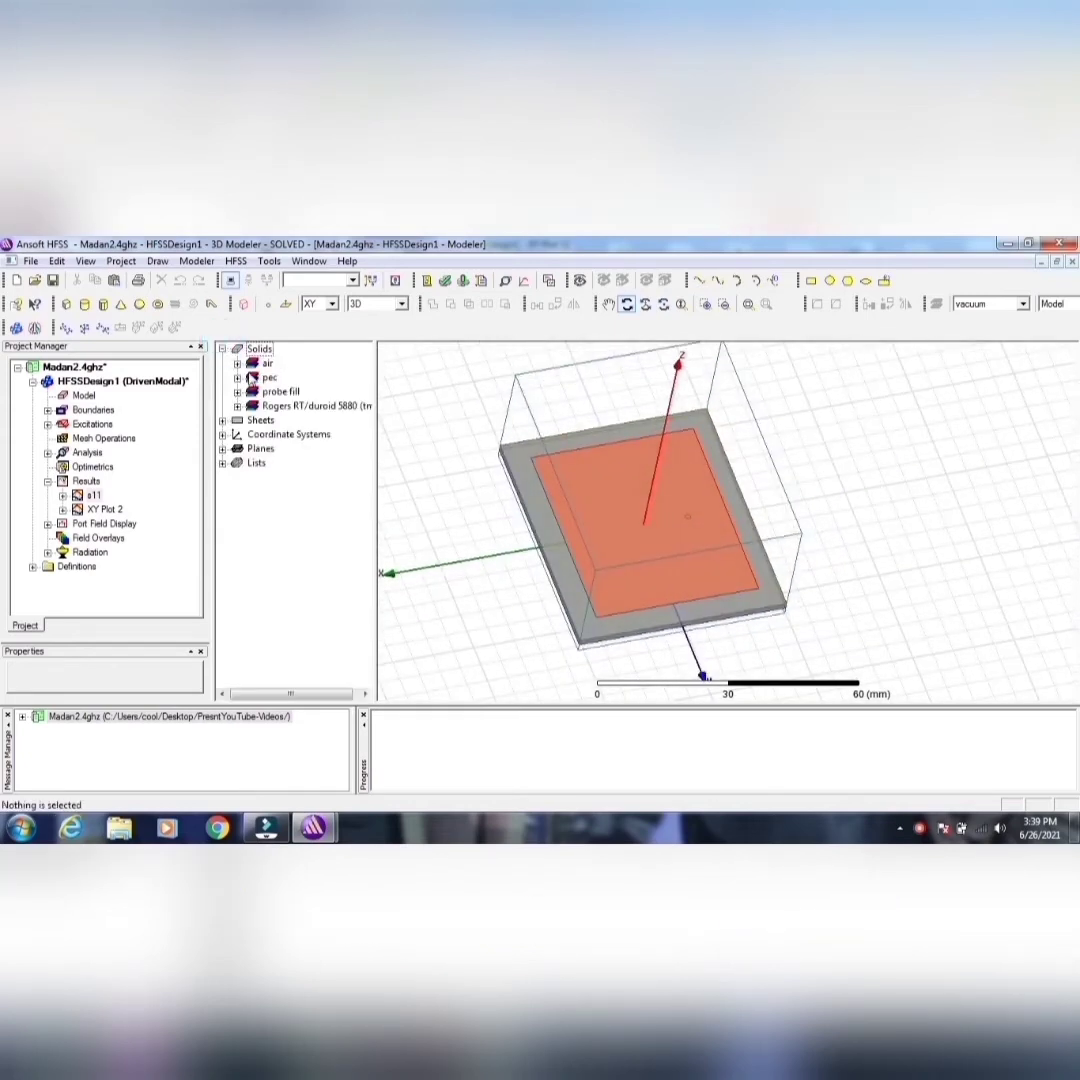
click(237, 377)
click(269, 377)
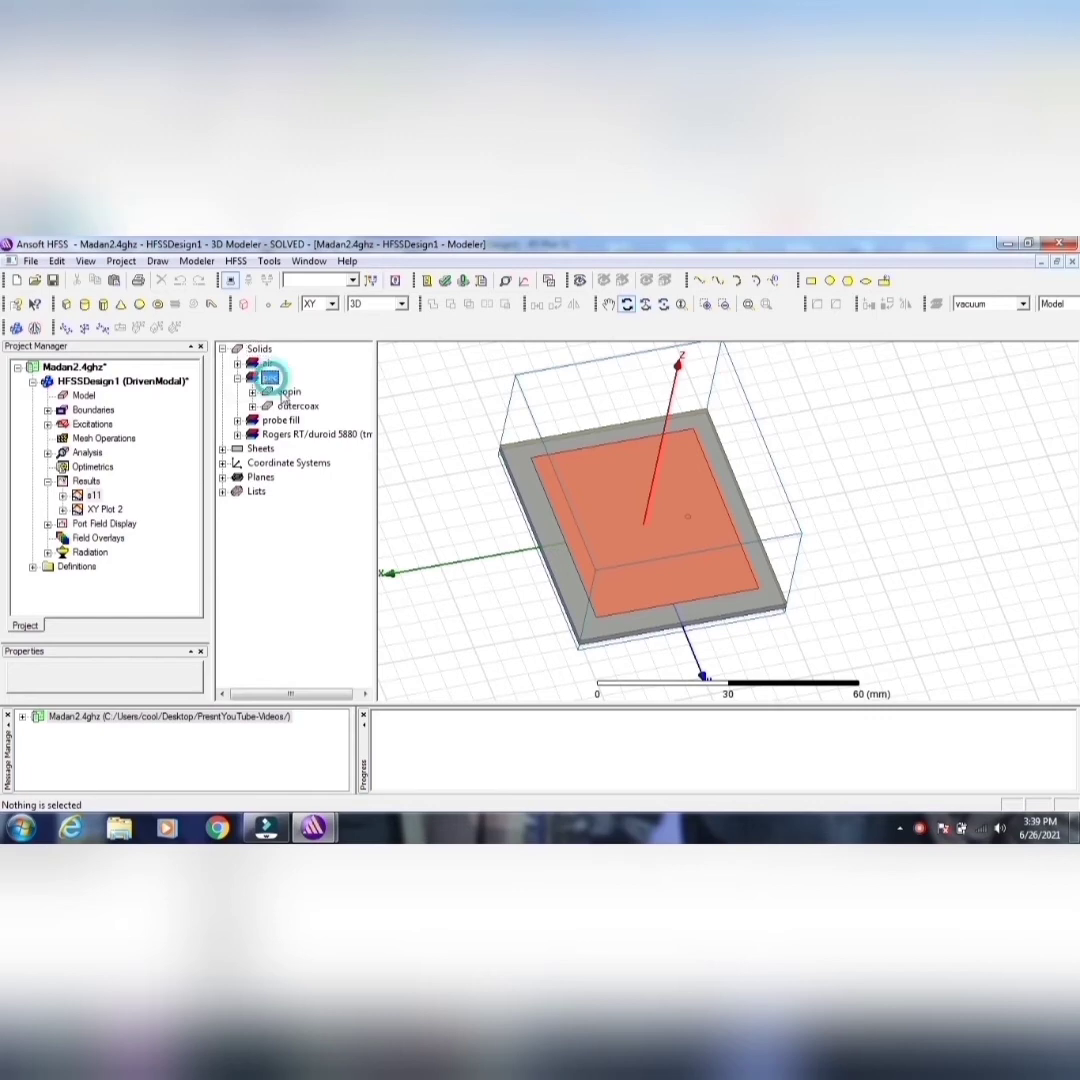
click(289, 392)
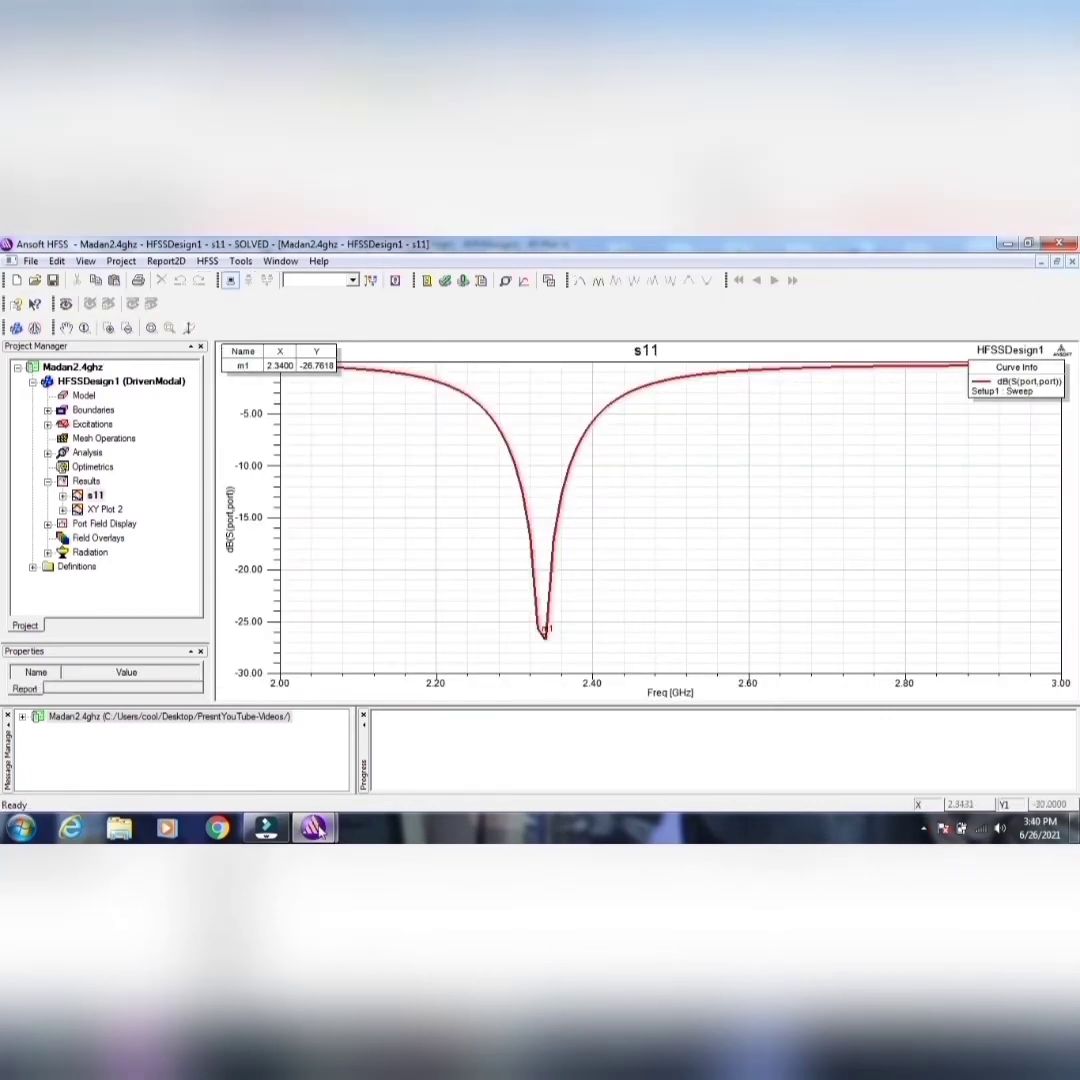
mouse_move(314, 828)
click(442, 748)
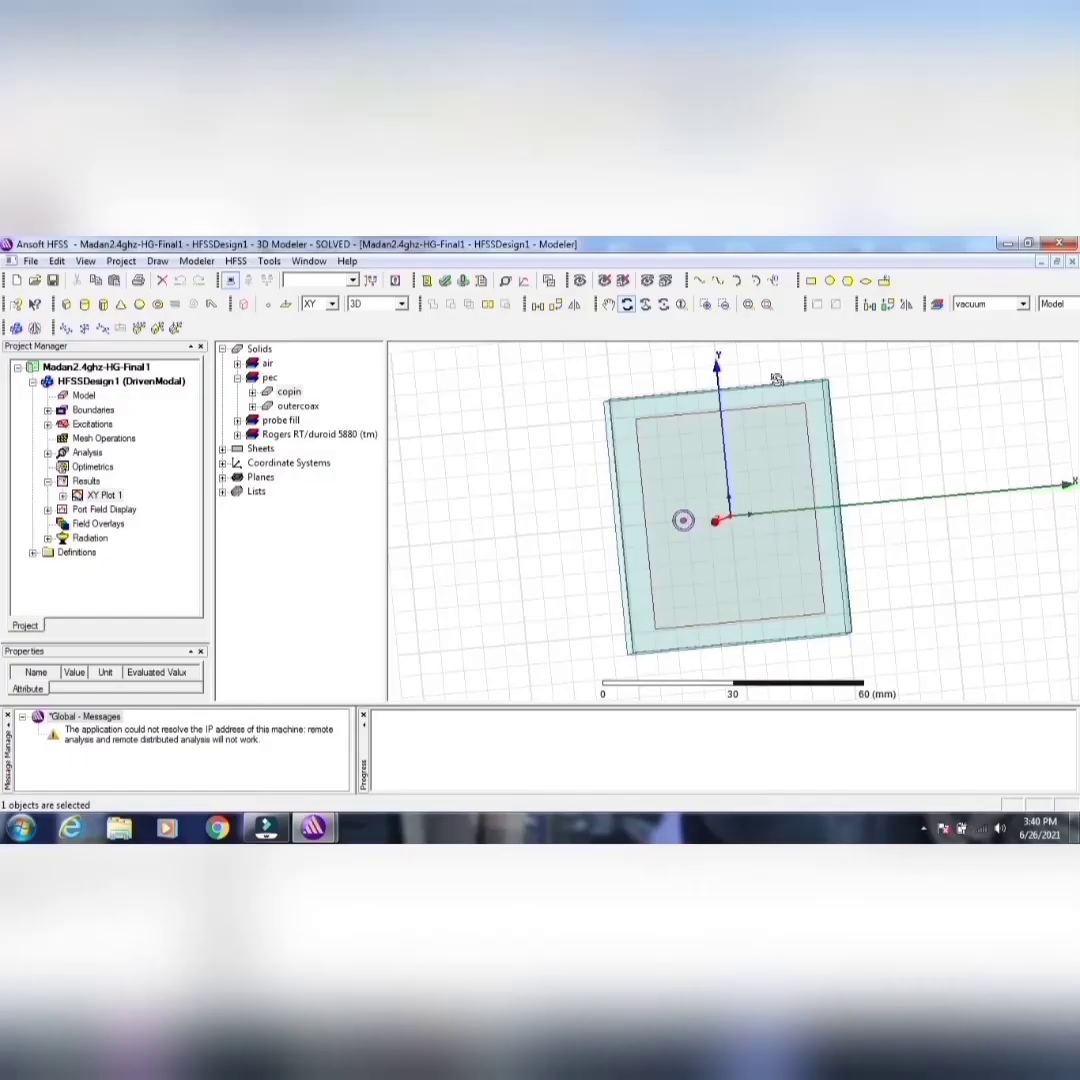
drag(766, 357, 773, 343)
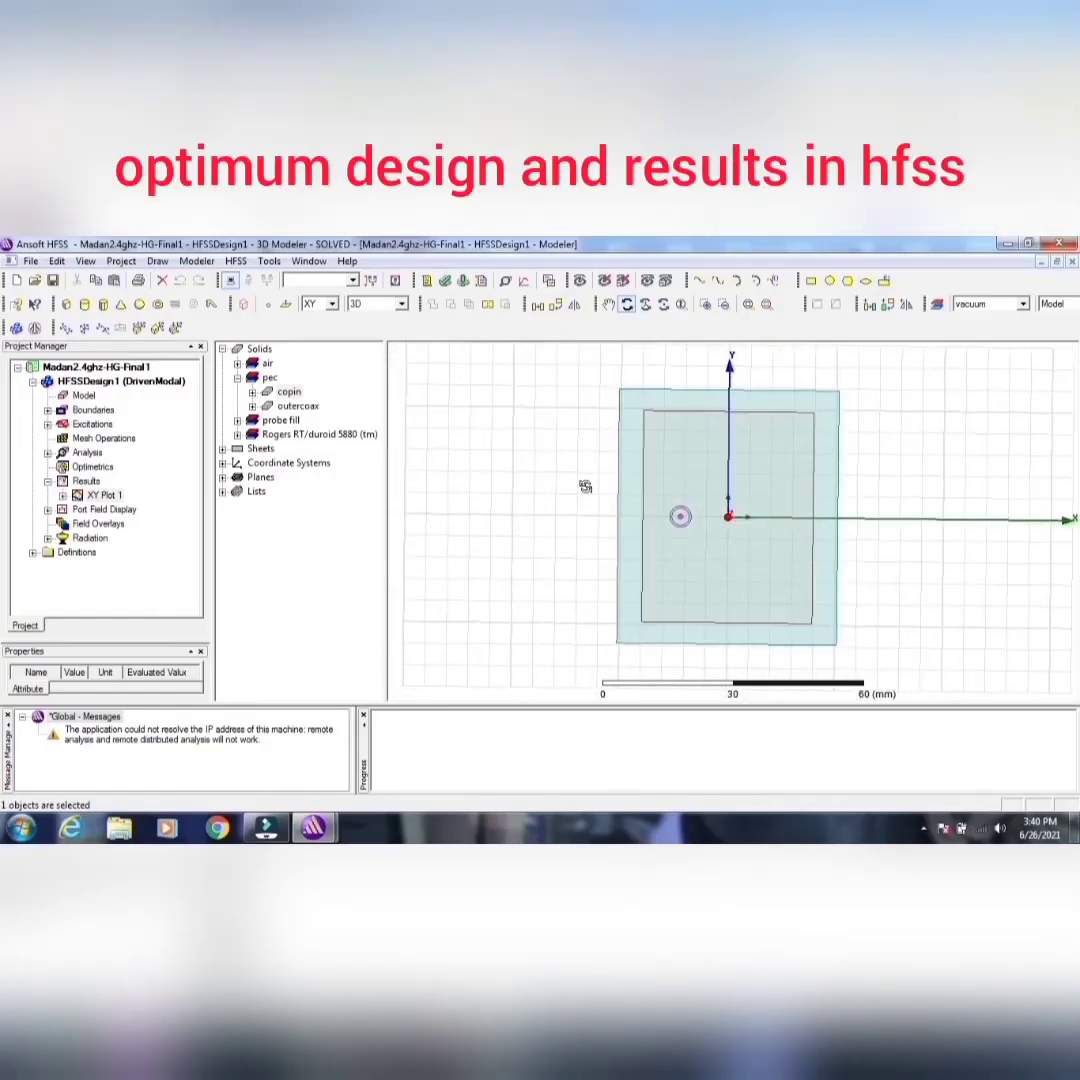
click(747, 304)
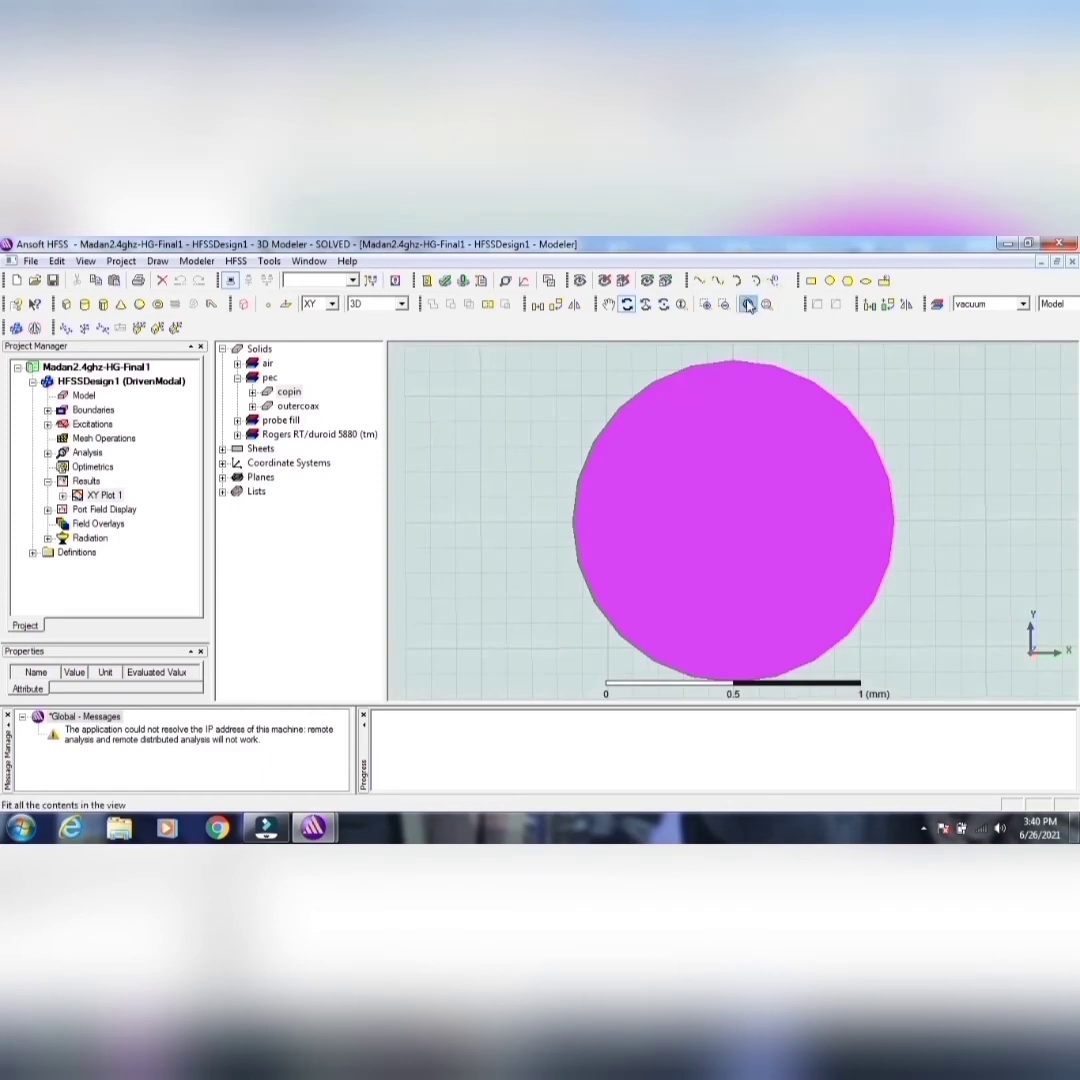
click(680, 304)
drag(781, 515, 781, 424)
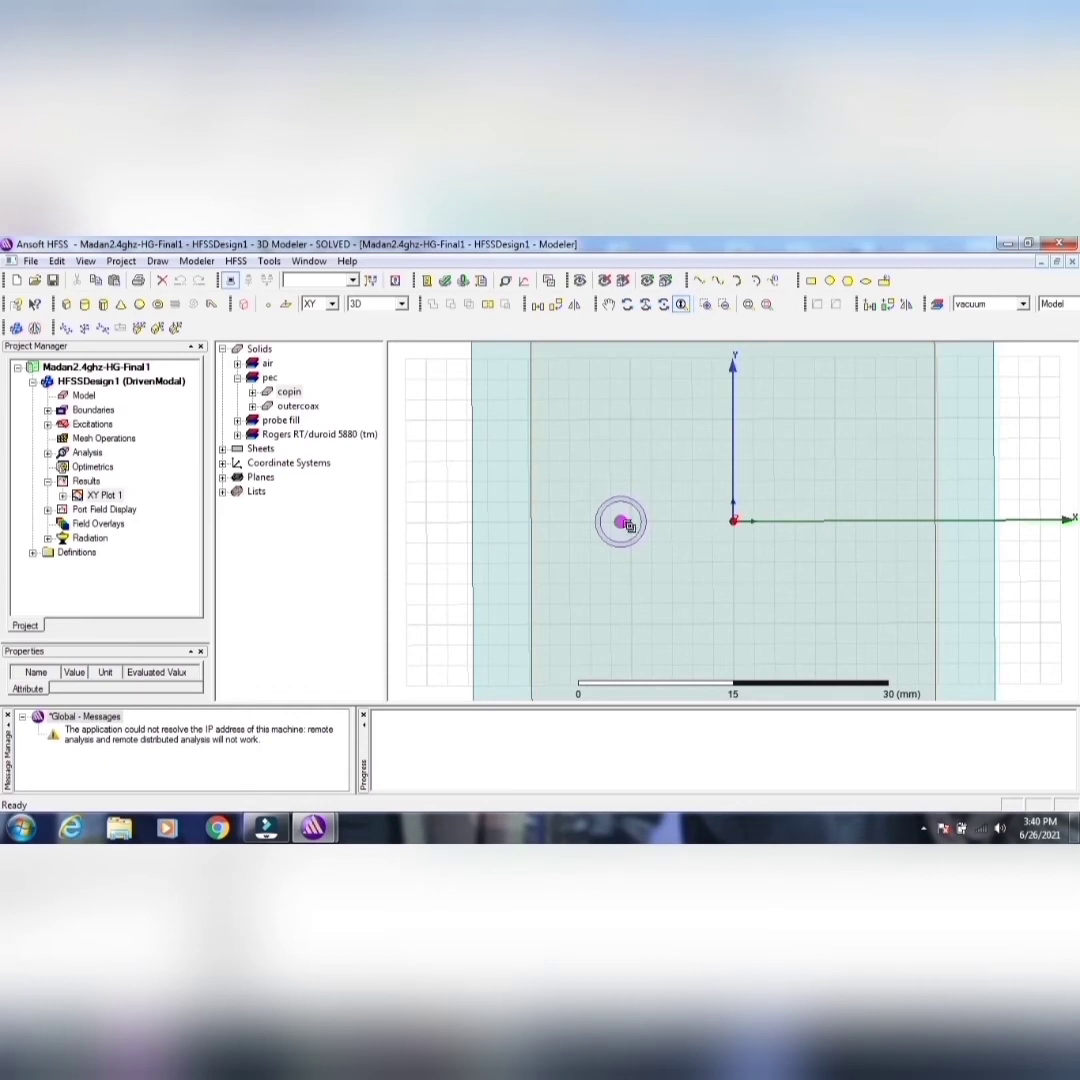
click(252, 392)
click(315, 405)
double_click(318, 406)
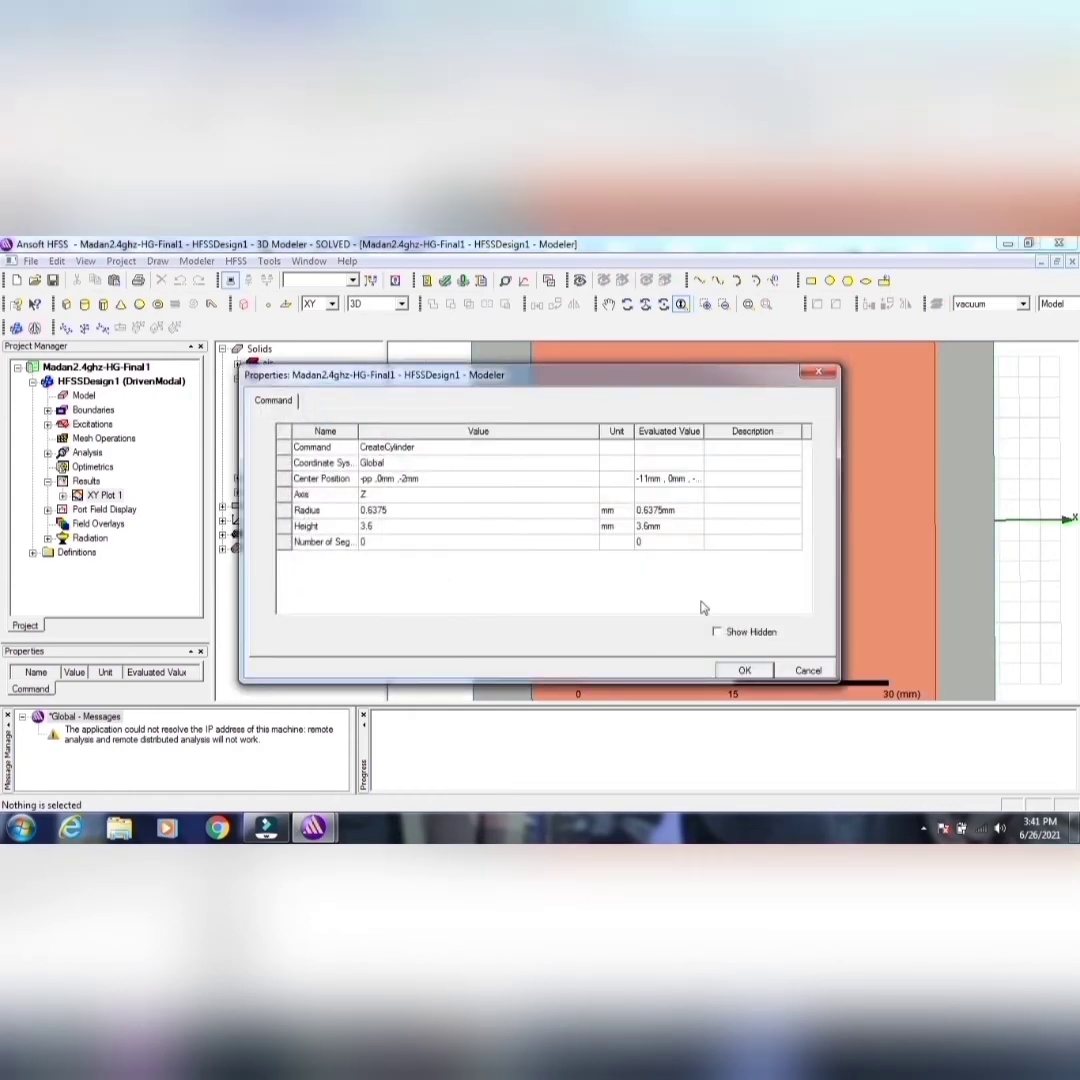
click(810, 671)
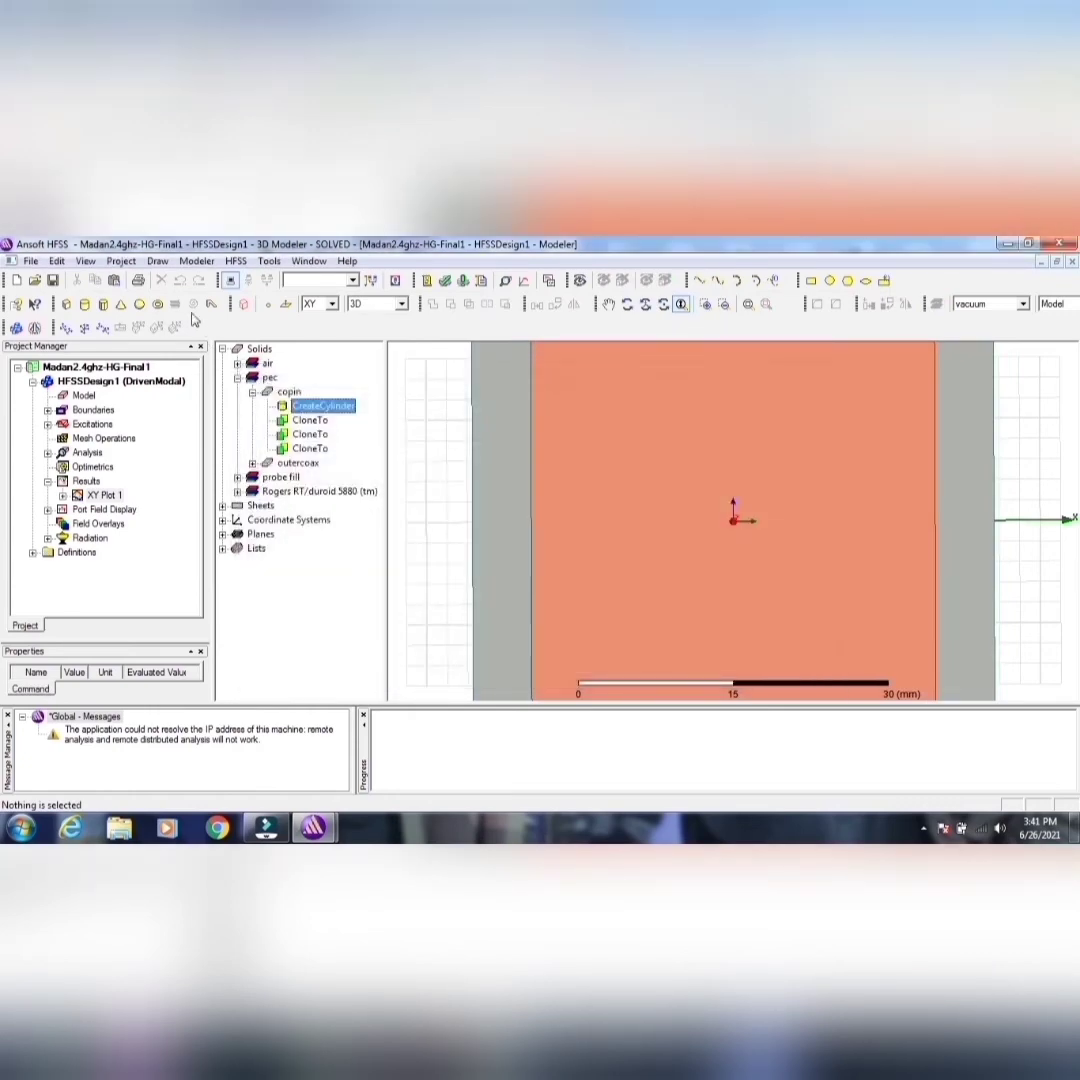
click(232, 261)
click(270, 579)
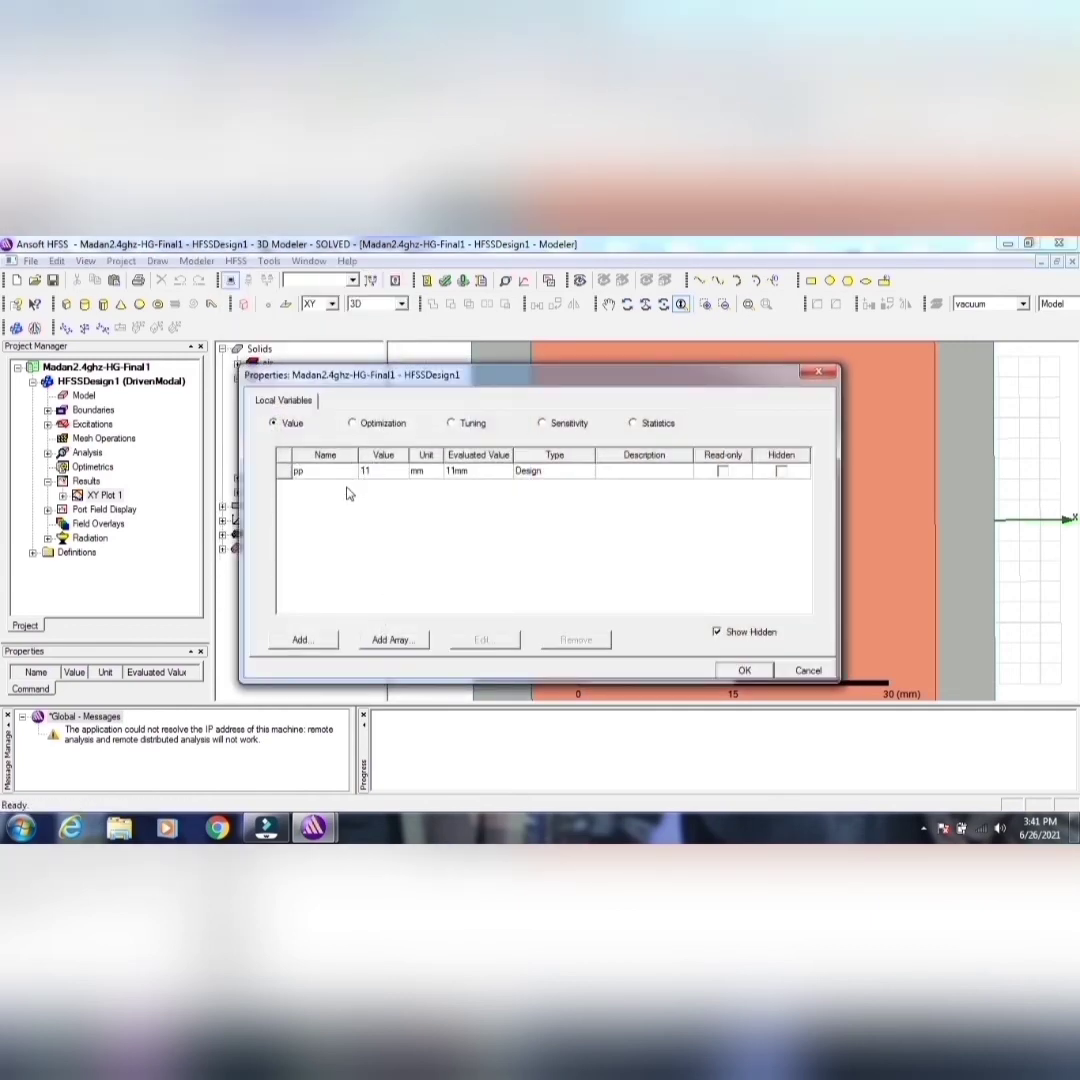
click(741, 671)
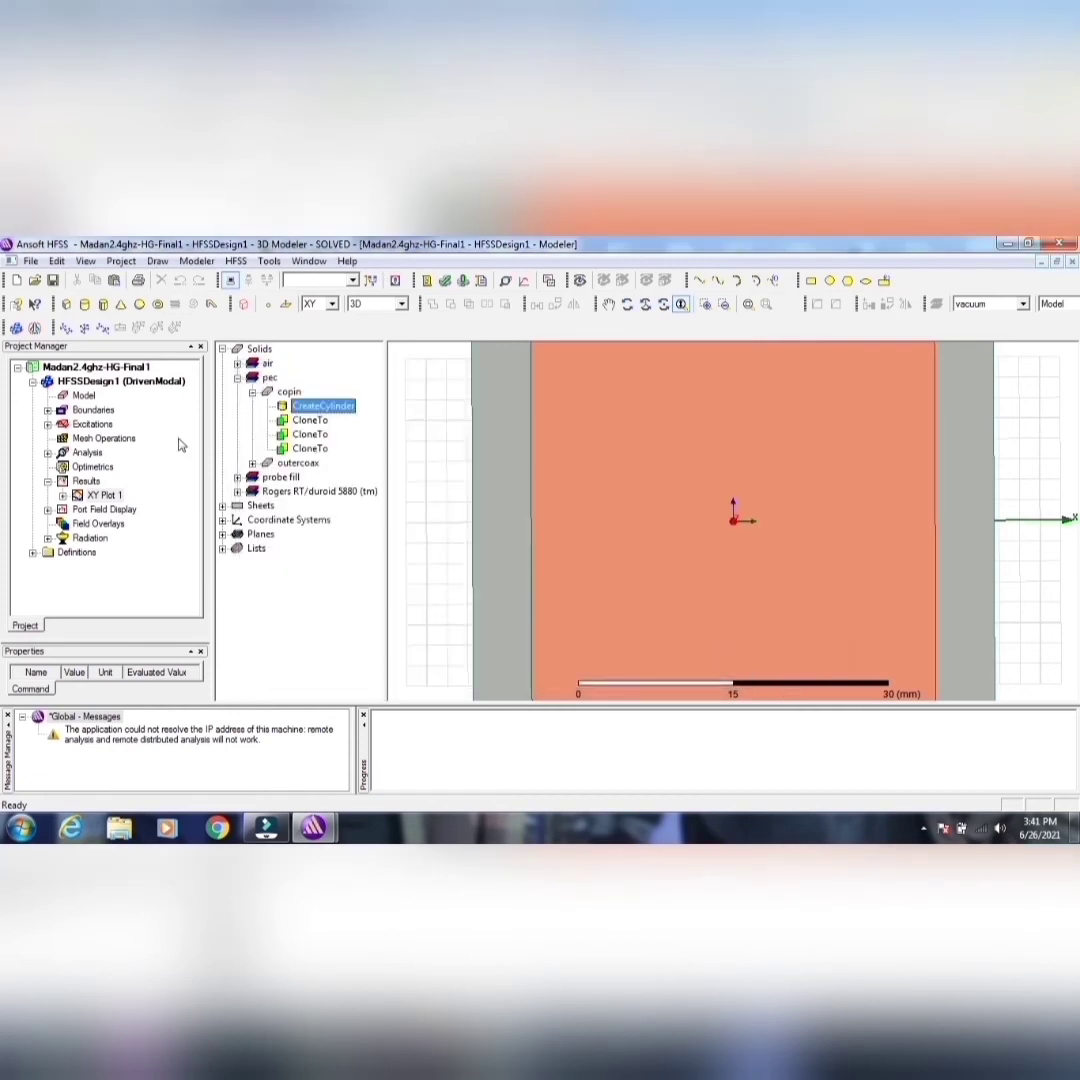
click(253, 392)
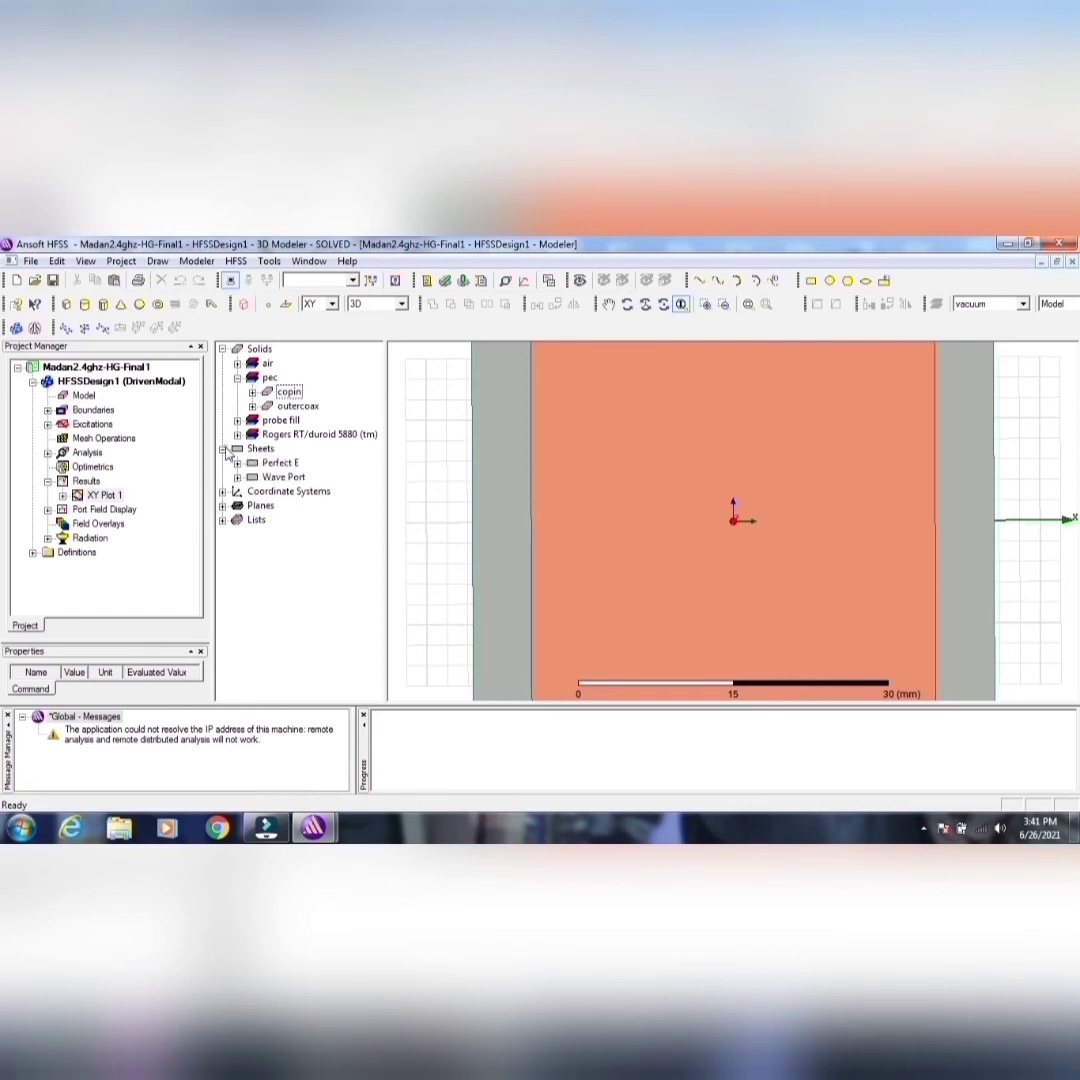
click(222, 448)
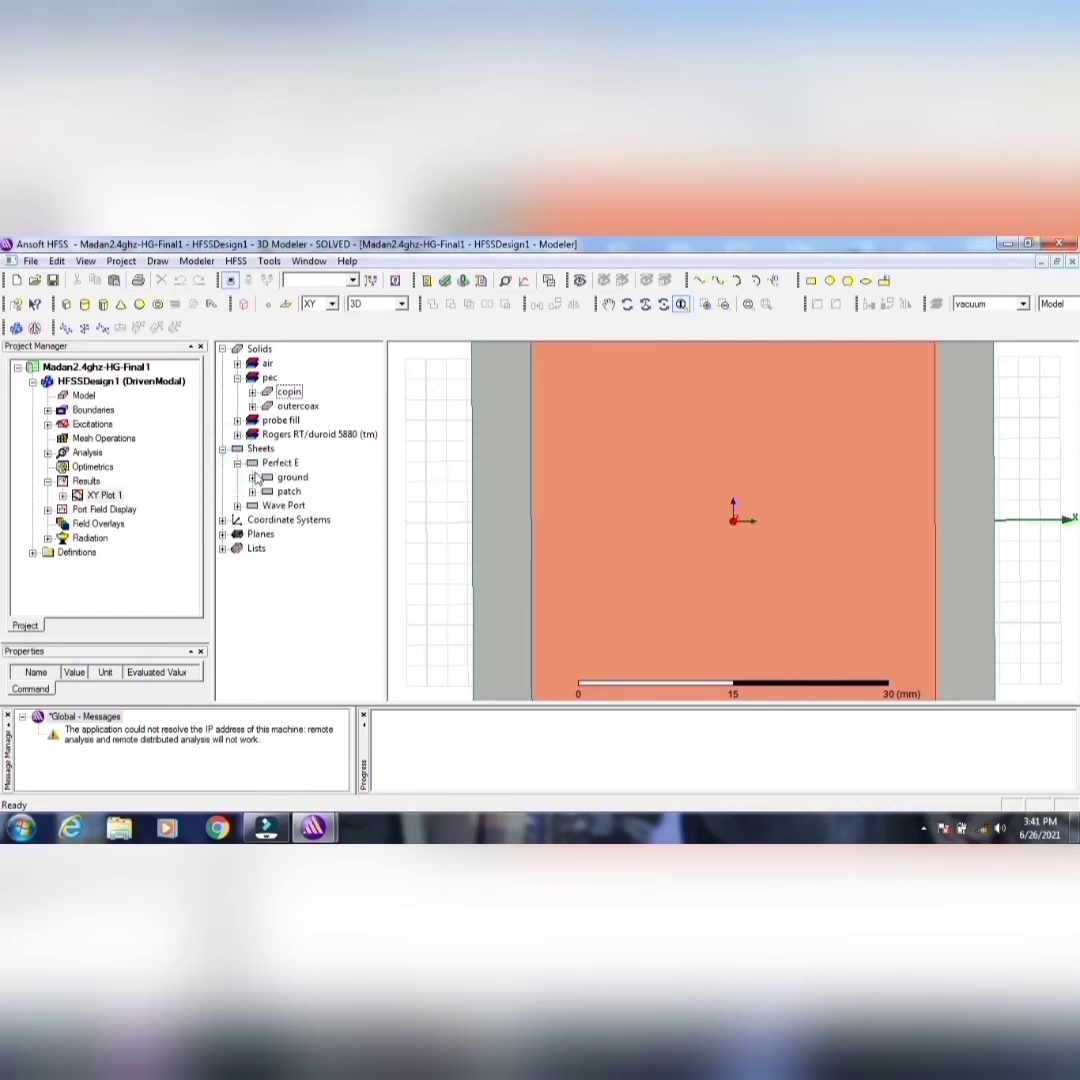
click(252, 491)
double_click(300, 506)
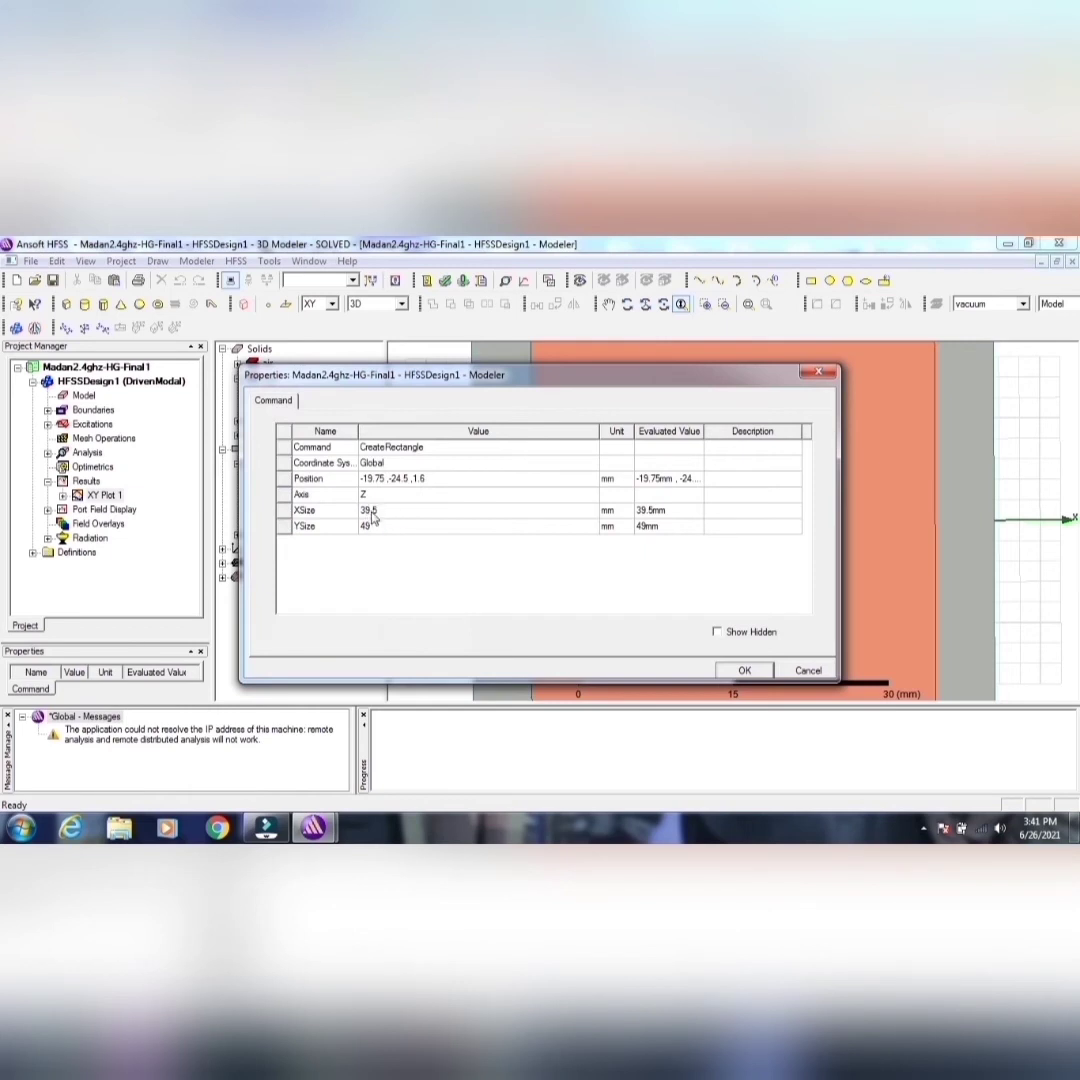
click(747, 670)
- Show XY Plot 1 with its marker table moved, and create a Smith chart report
double_click(105, 495)
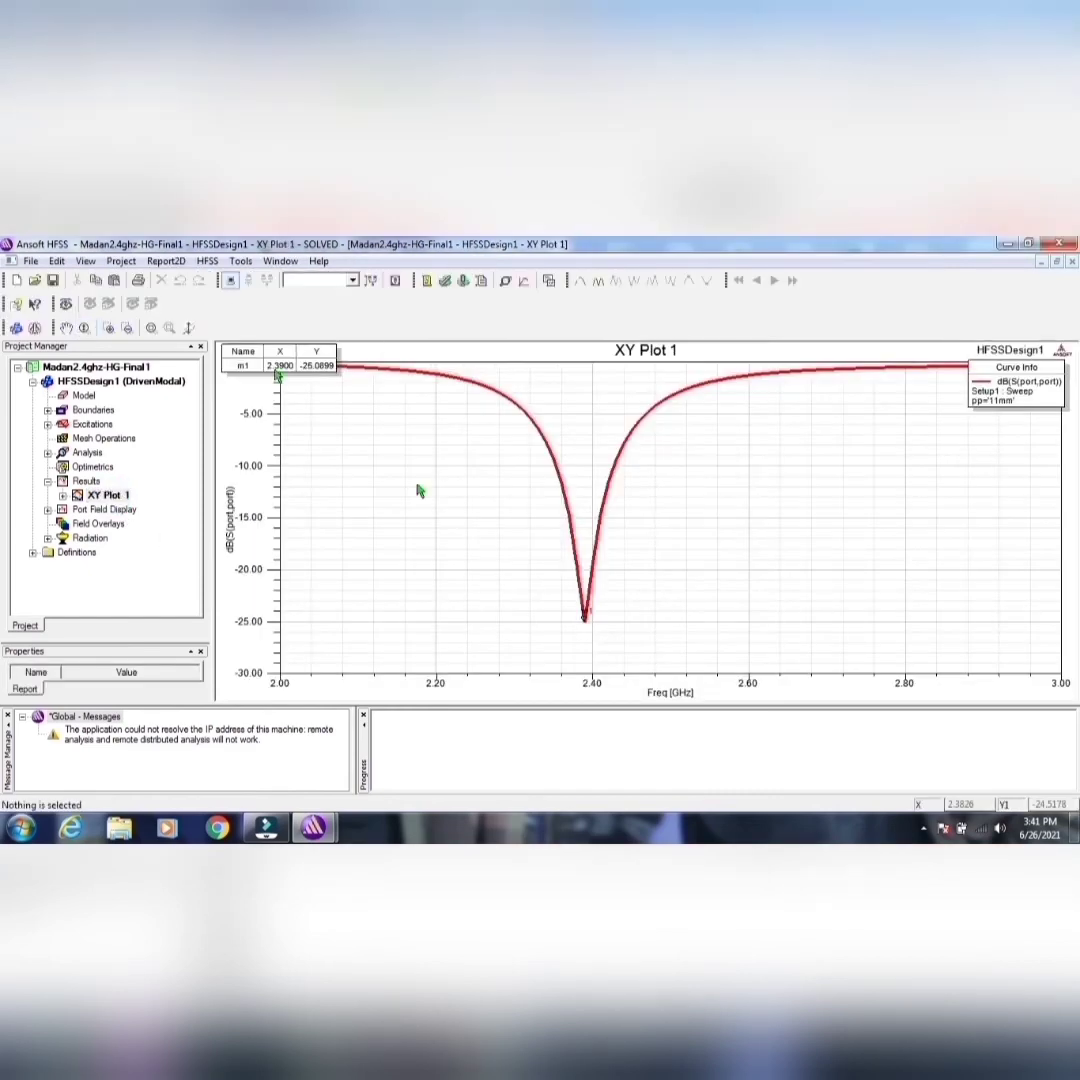
mouse_move(270, 352)
mouse_down()
mouse_move(455, 497)
mouse_move(470, 565)
mouse_up()
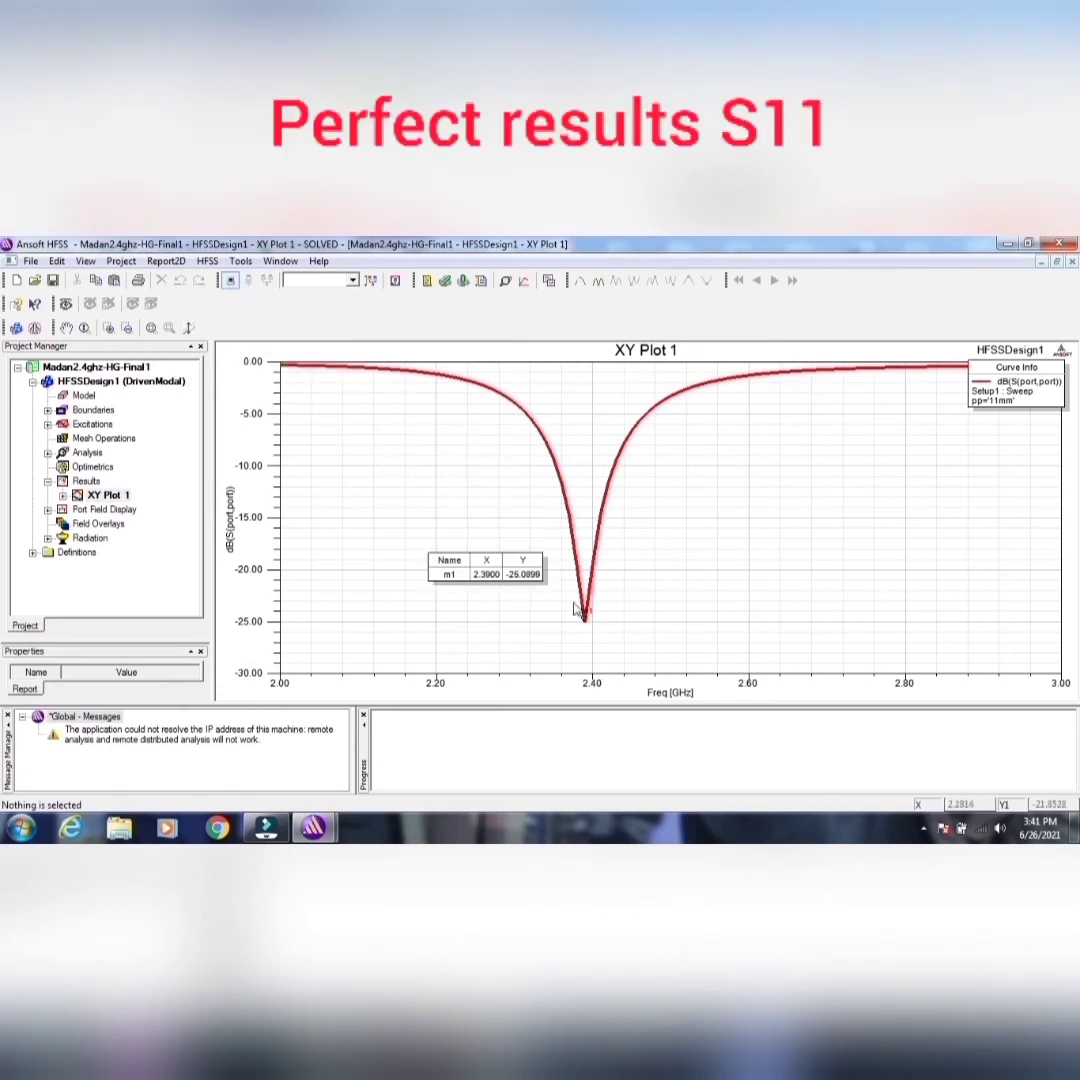
right_click(86, 482)
mouse_move(180, 497)
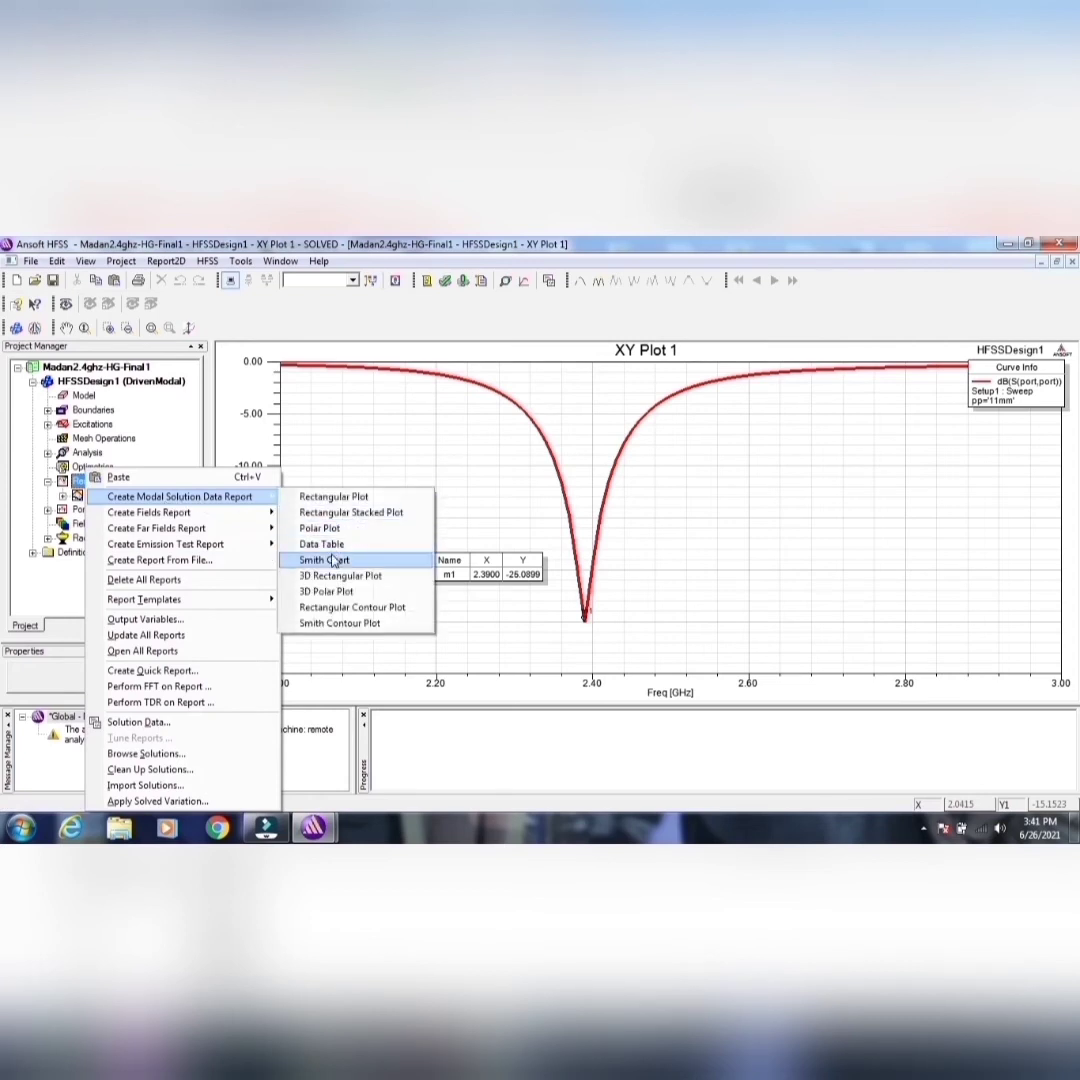
click(335, 562)
click(226, 689)
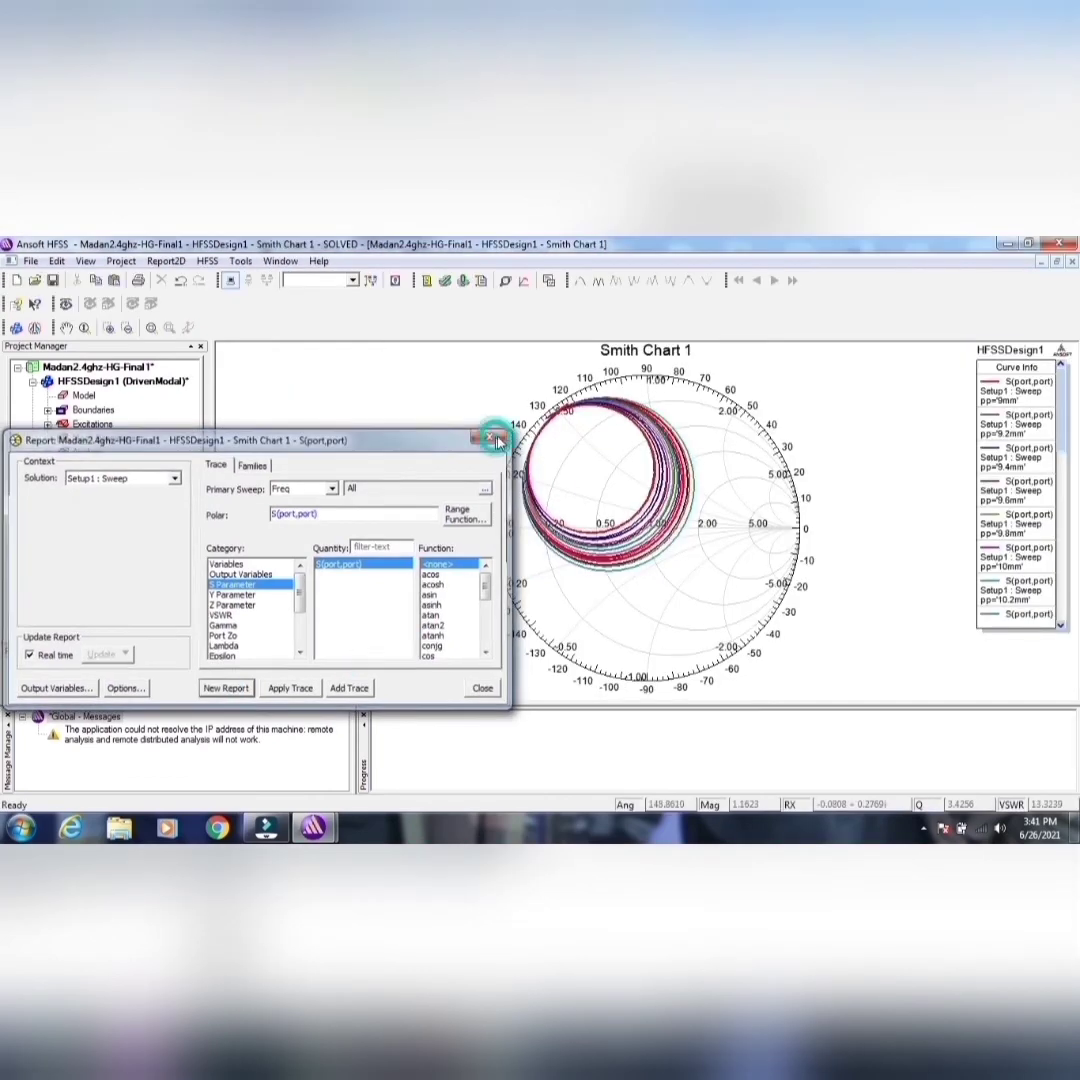
click(491, 436)
- Close the Smith chart view and delete the old Smith Chart 1 report
click(1071, 261)
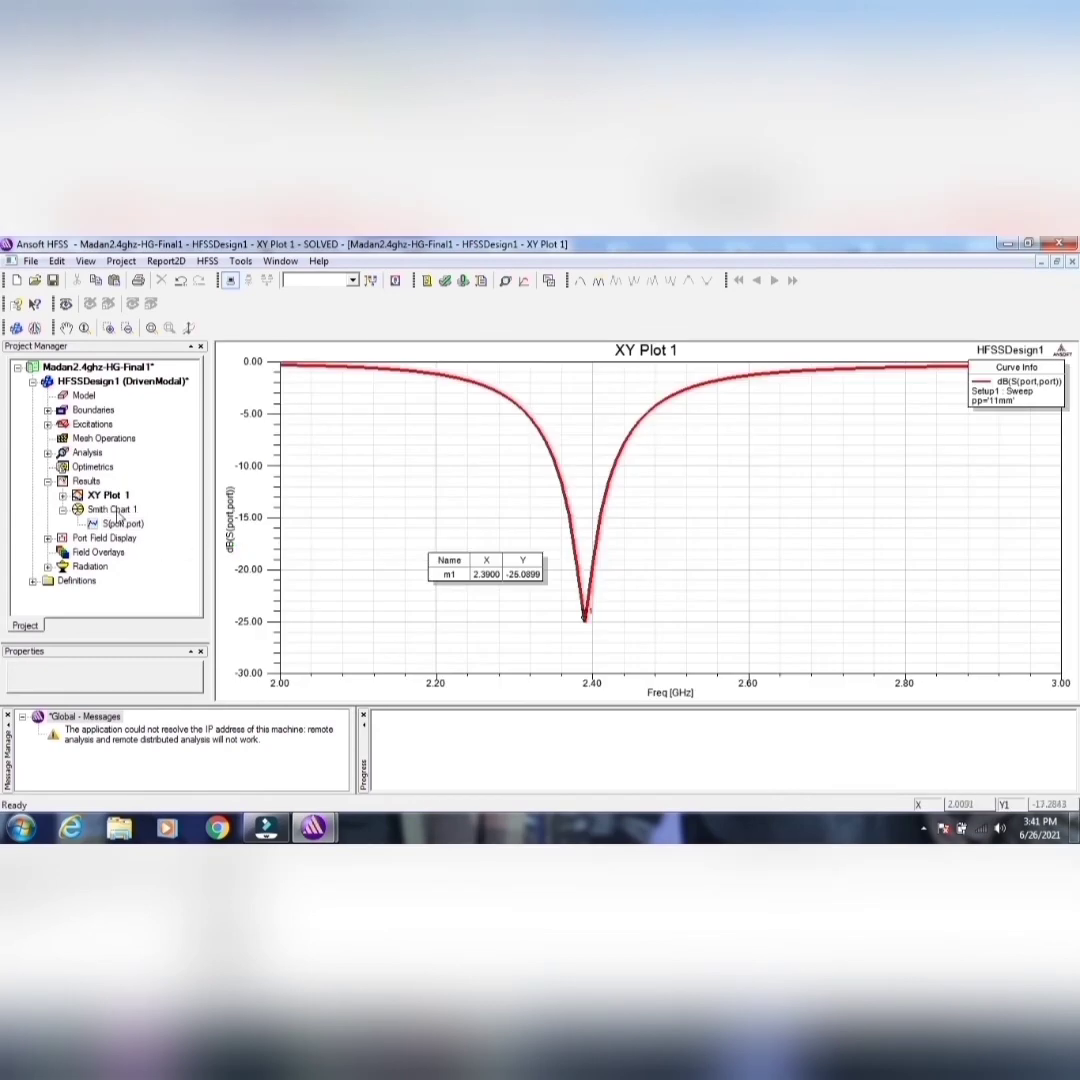
click(118, 512)
key(Delete)
- Create a Smith chart of S(port,port) limited to pp = 11mm
right_click(98, 487)
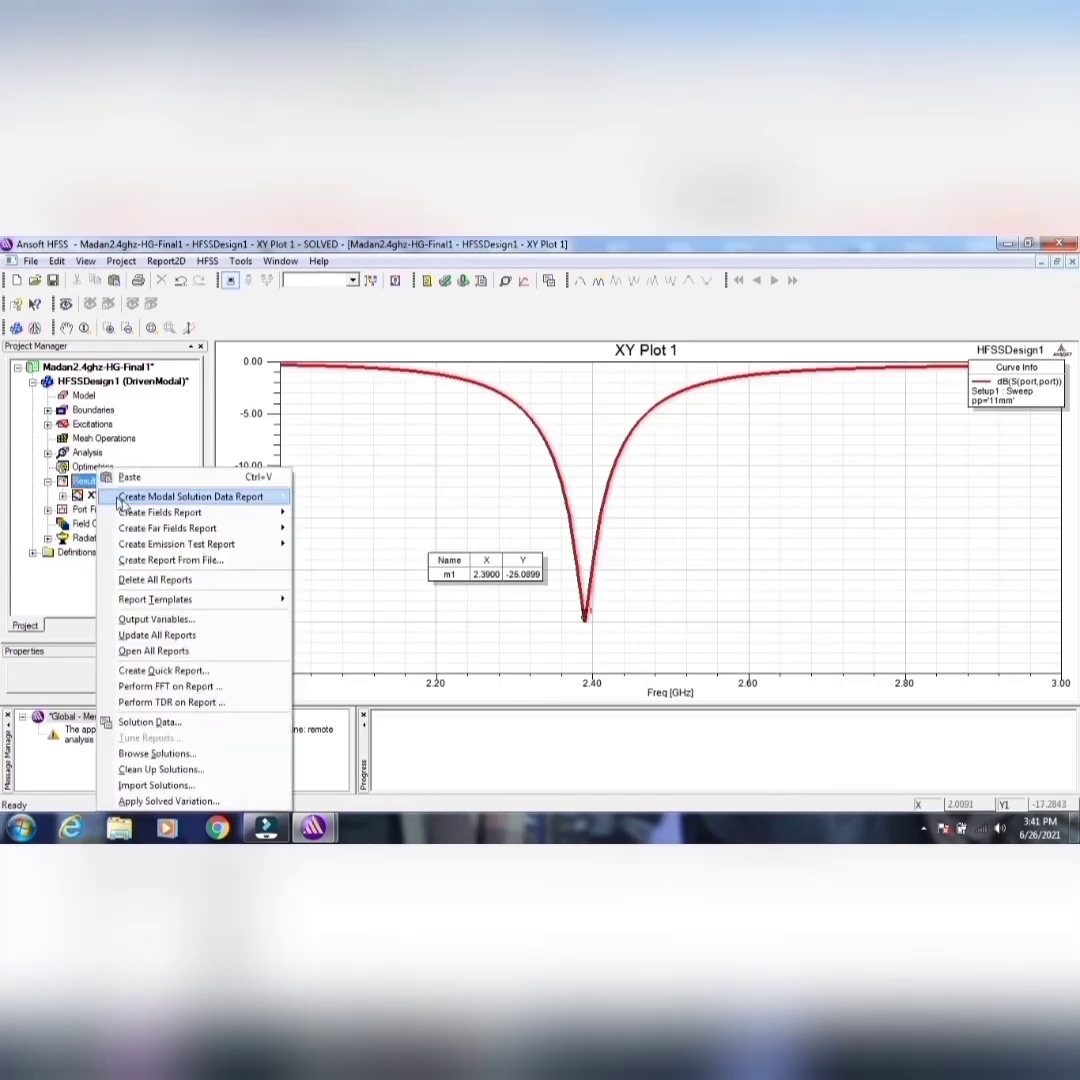
mouse_move(190, 497)
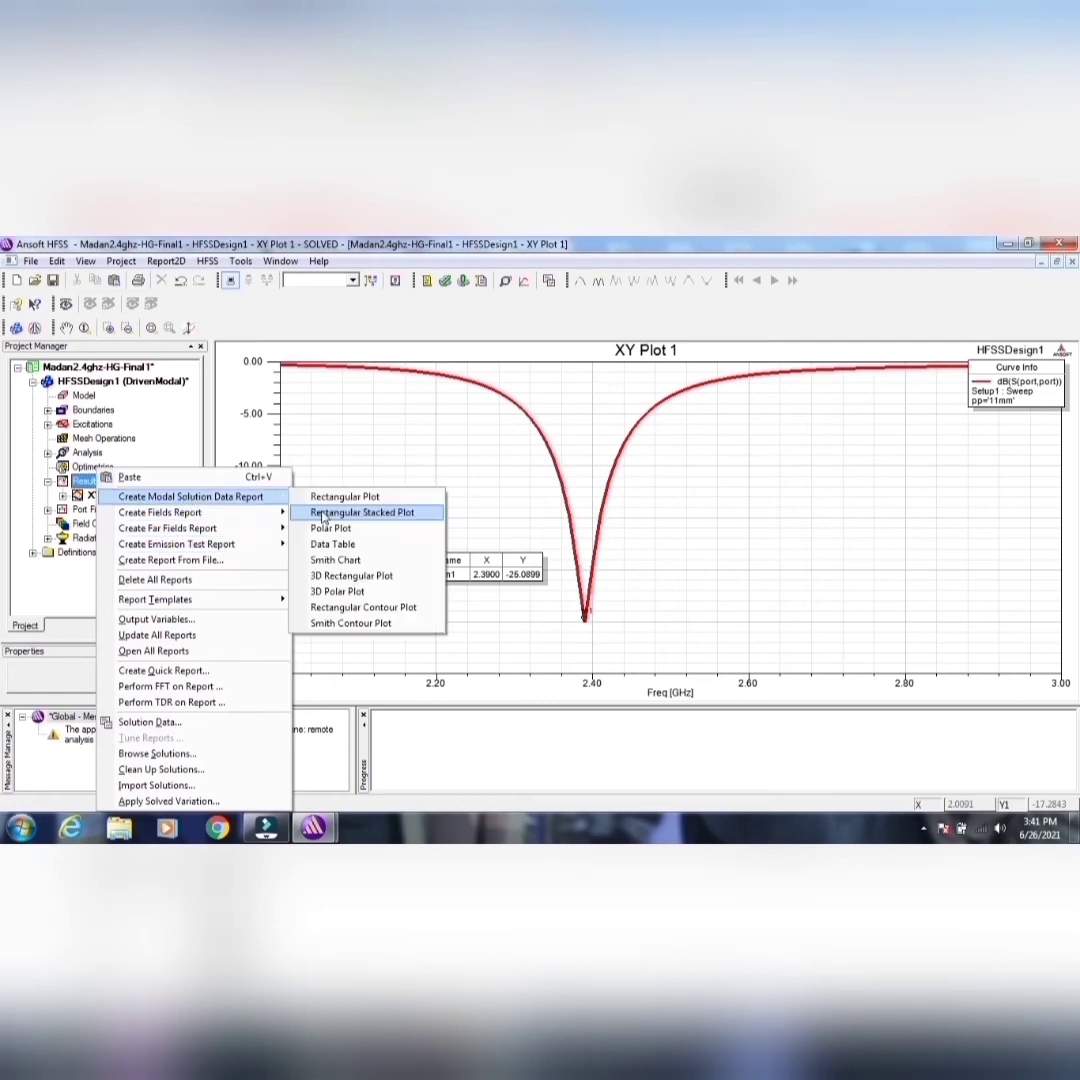
click(340, 563)
click(251, 466)
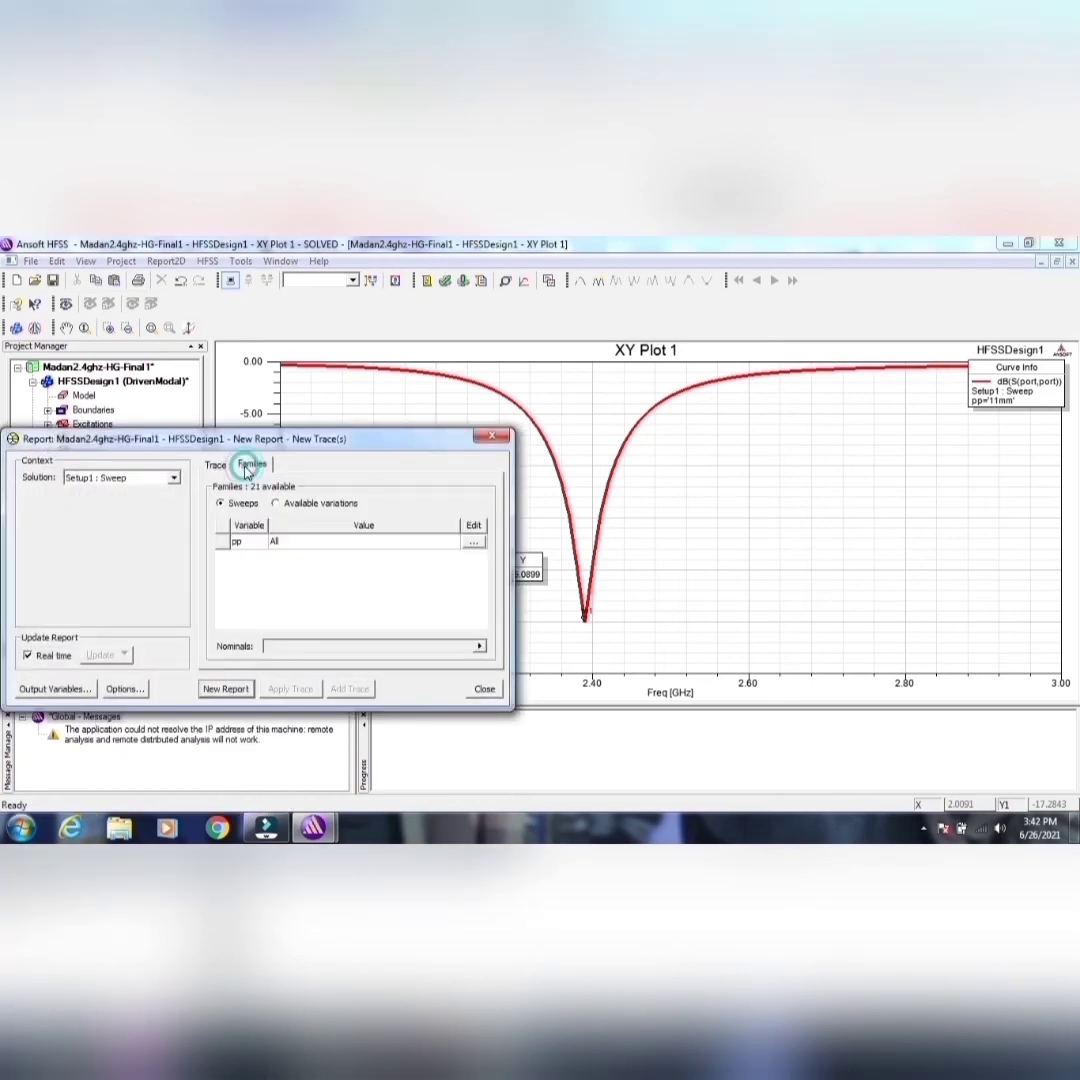
click(474, 543)
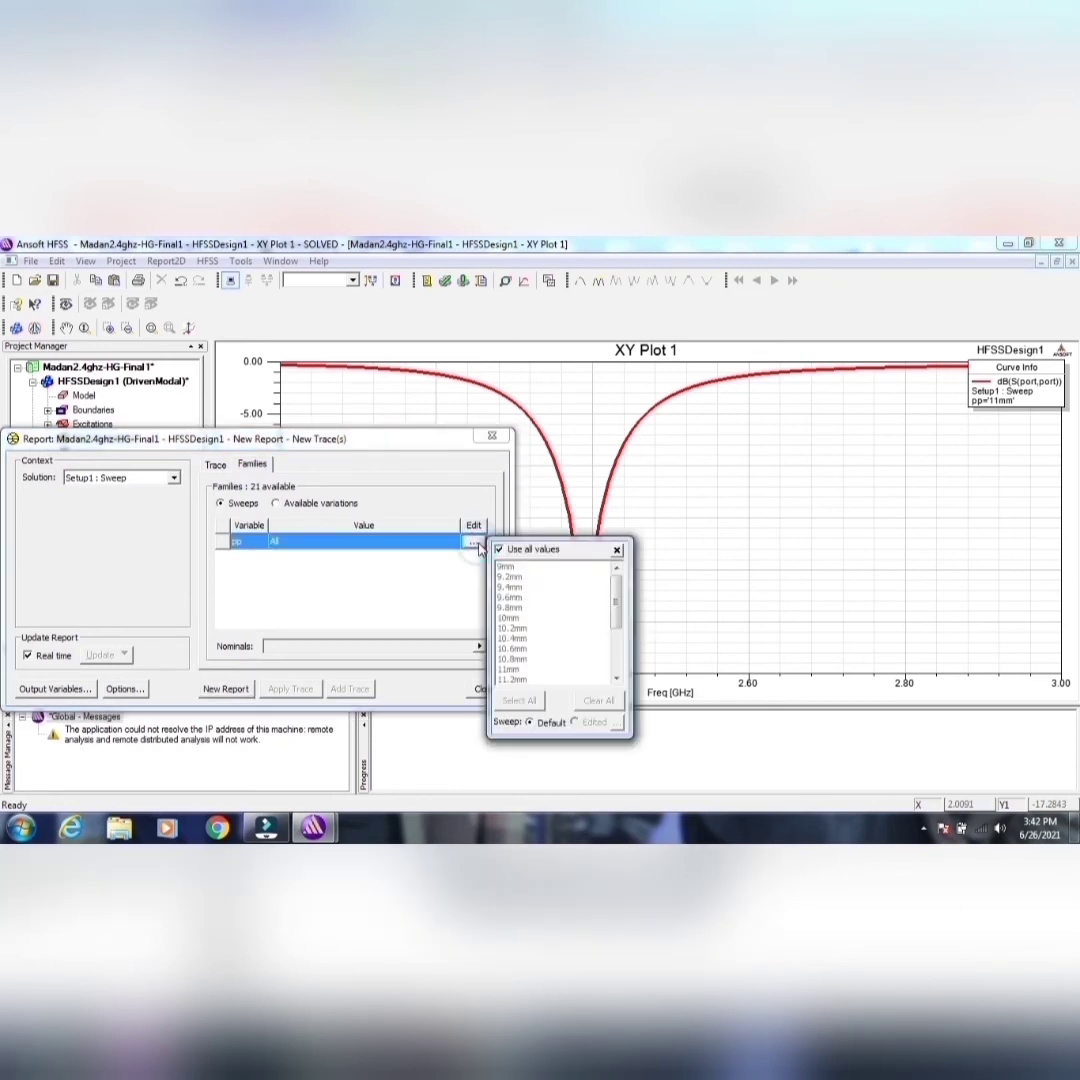
click(517, 673)
click(665, 740)
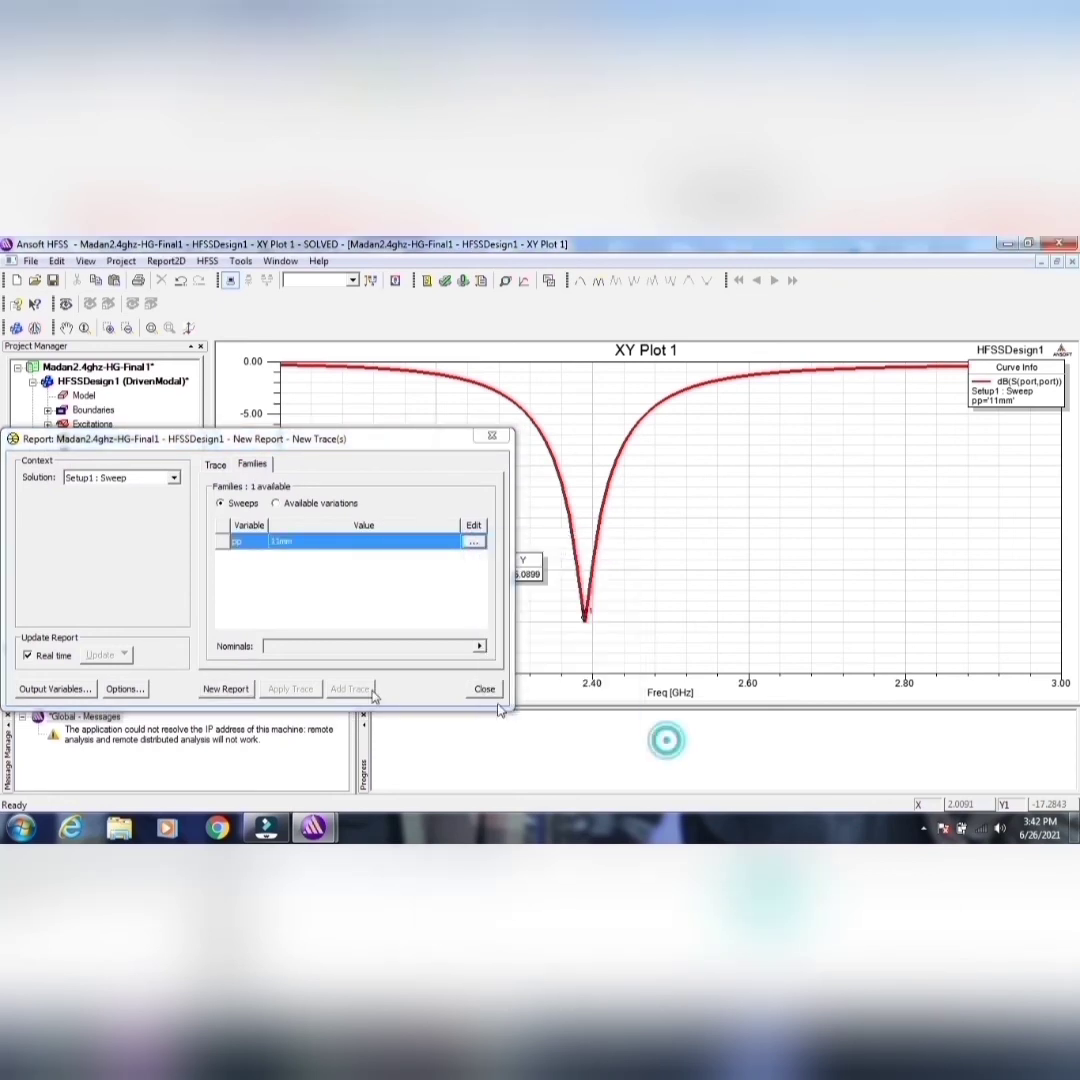
click(226, 689)
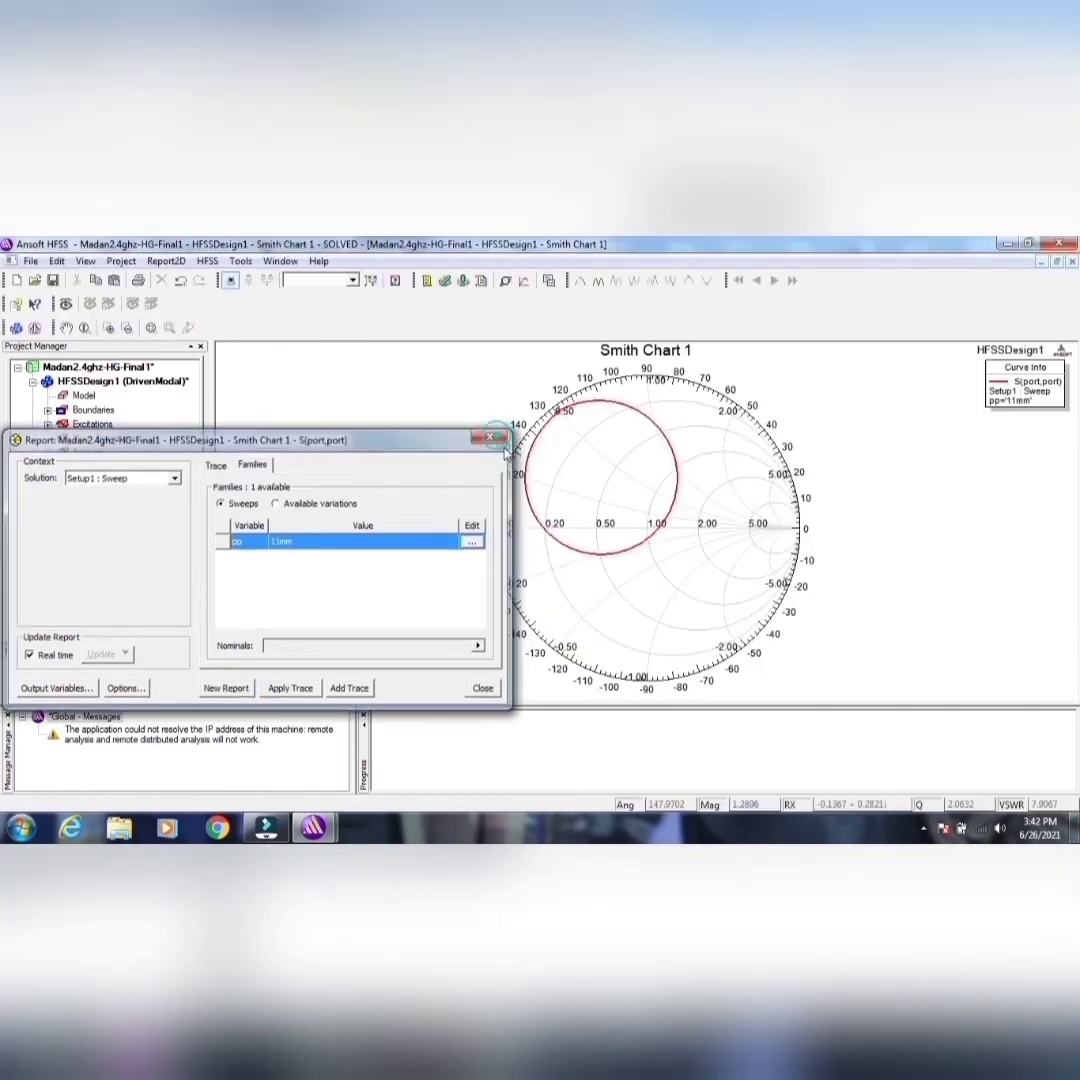
click(497, 438)
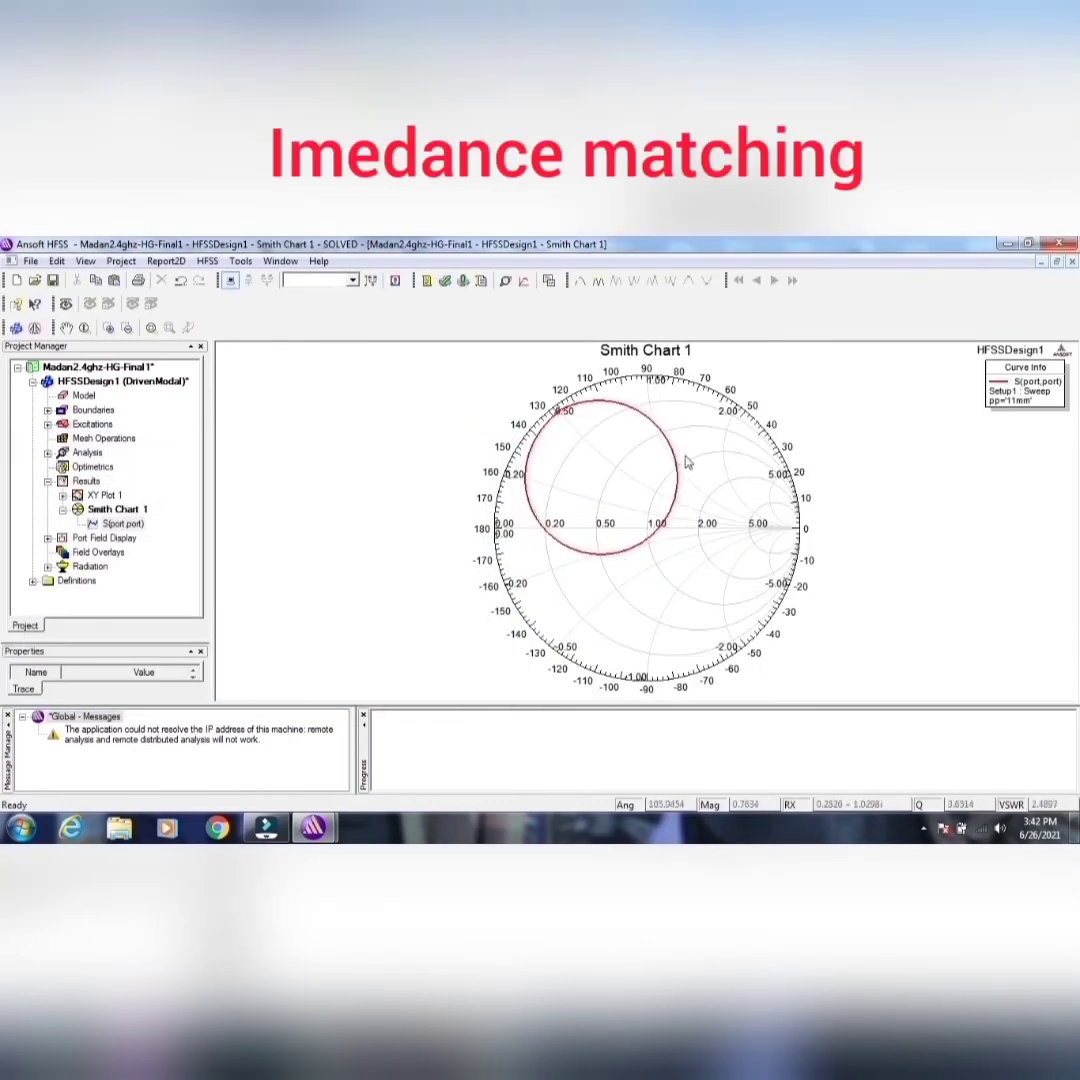
- Create rectangular XY Plot 2 of VSWR(port) for every pp value, then close its view
right_click(86, 481)
mouse_move(178, 497)
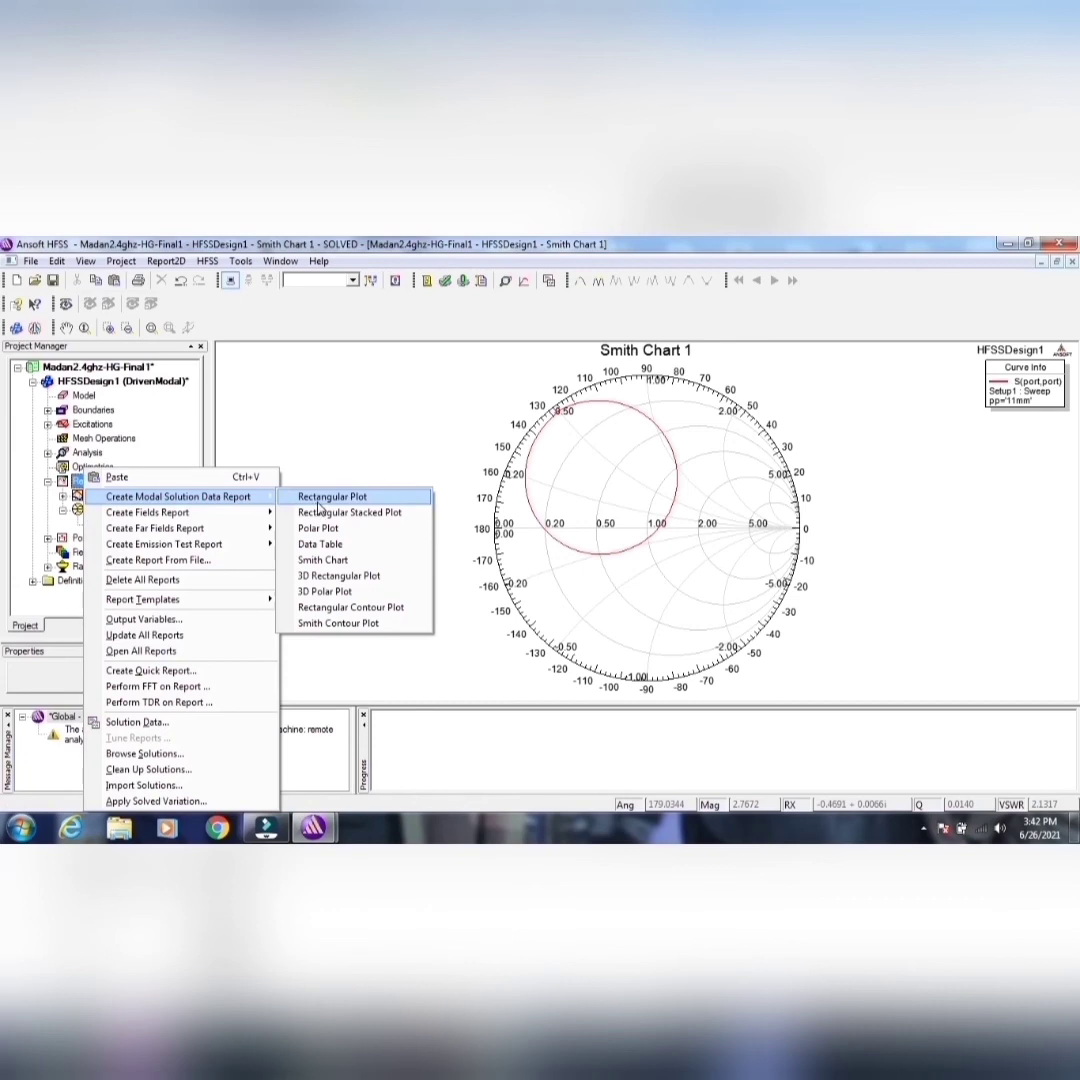
click(319, 505)
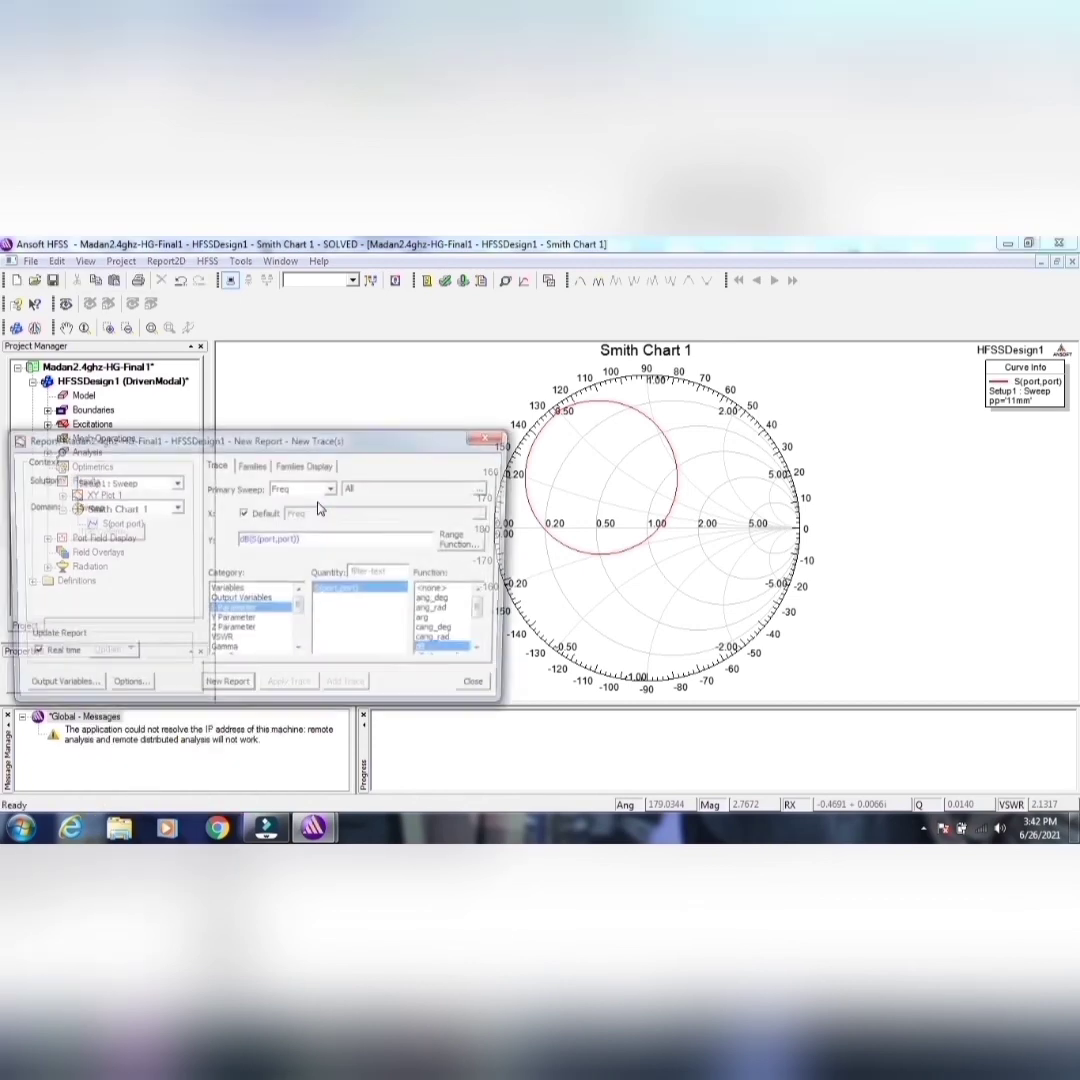
click(222, 643)
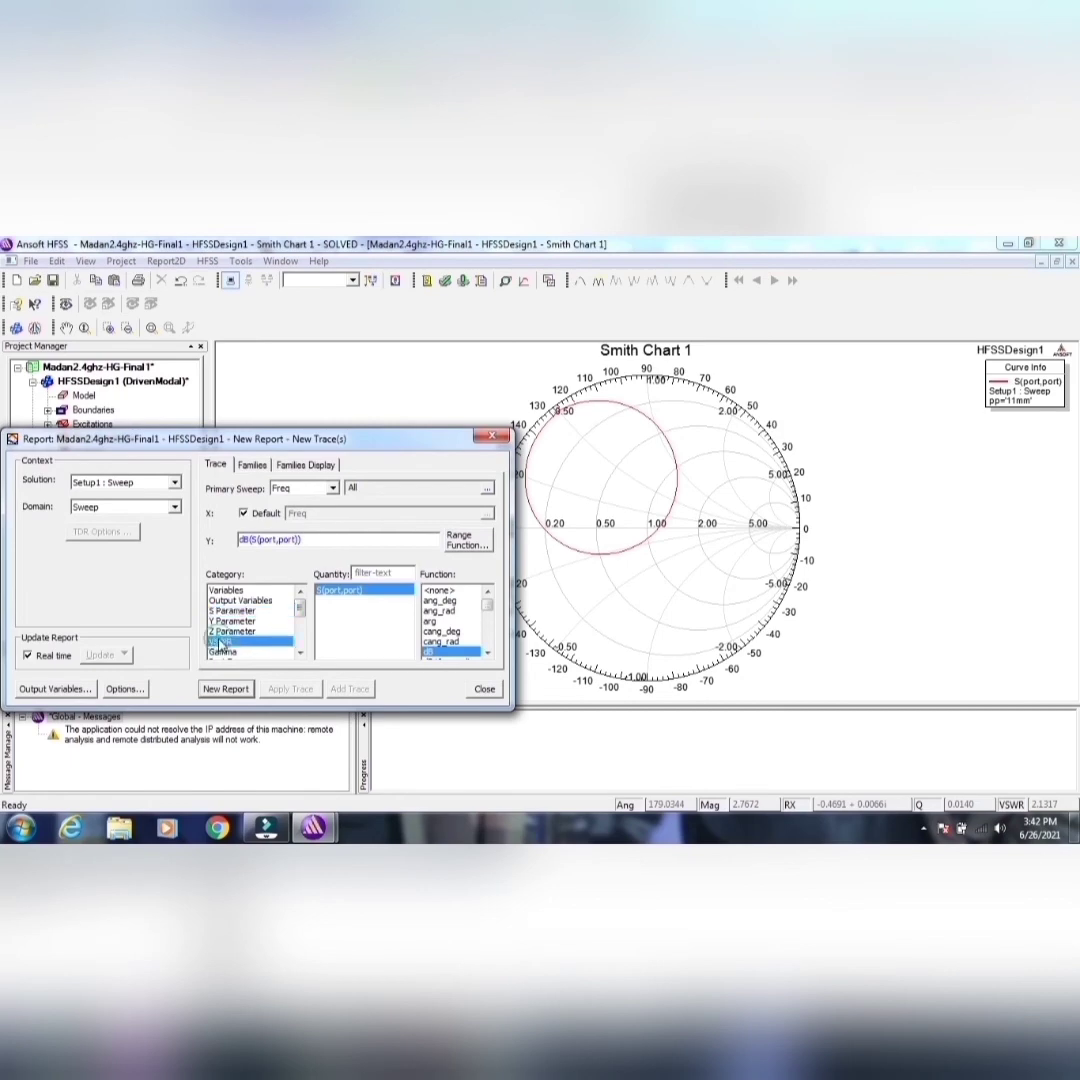
click(222, 688)
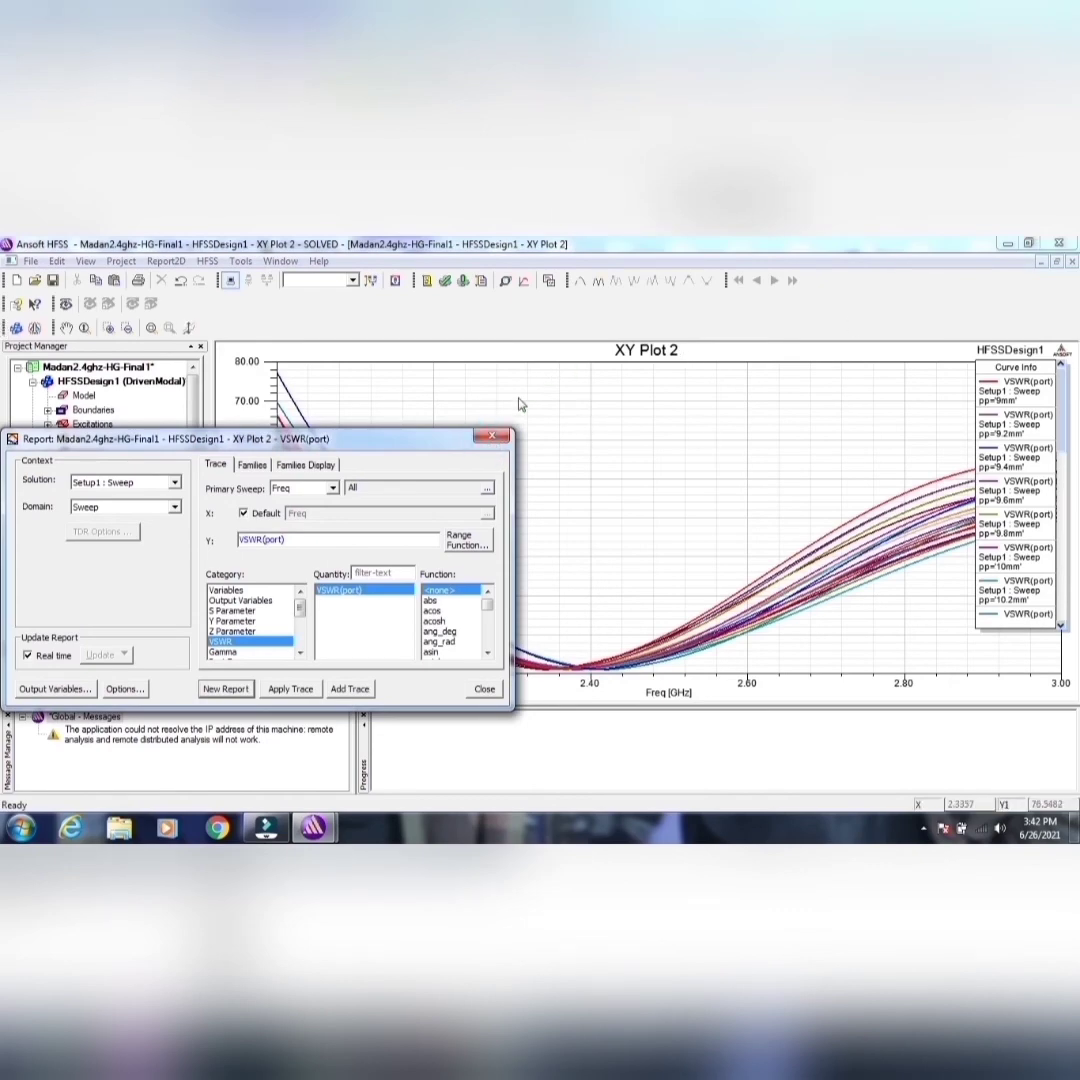
click(497, 432)
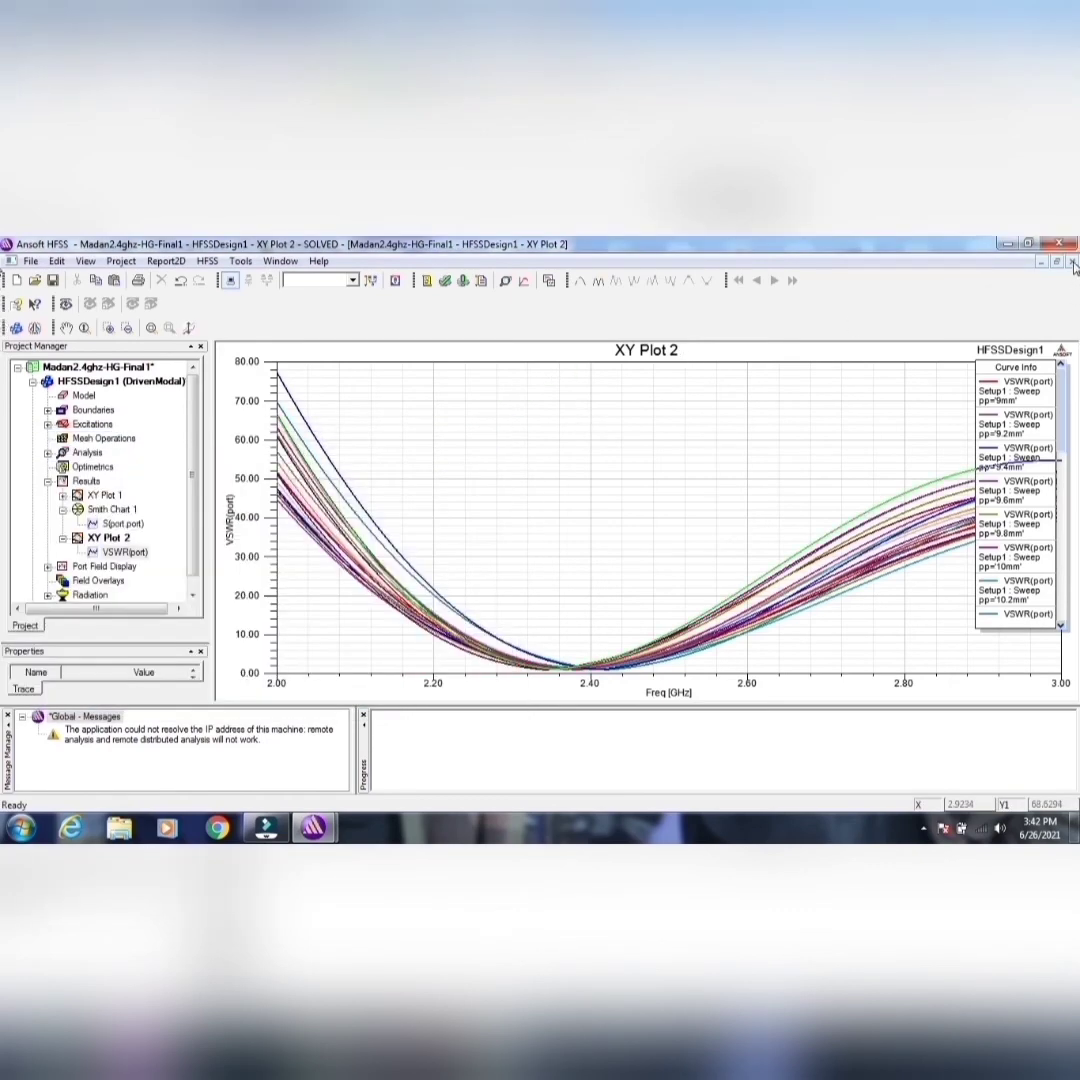
click(1072, 262)
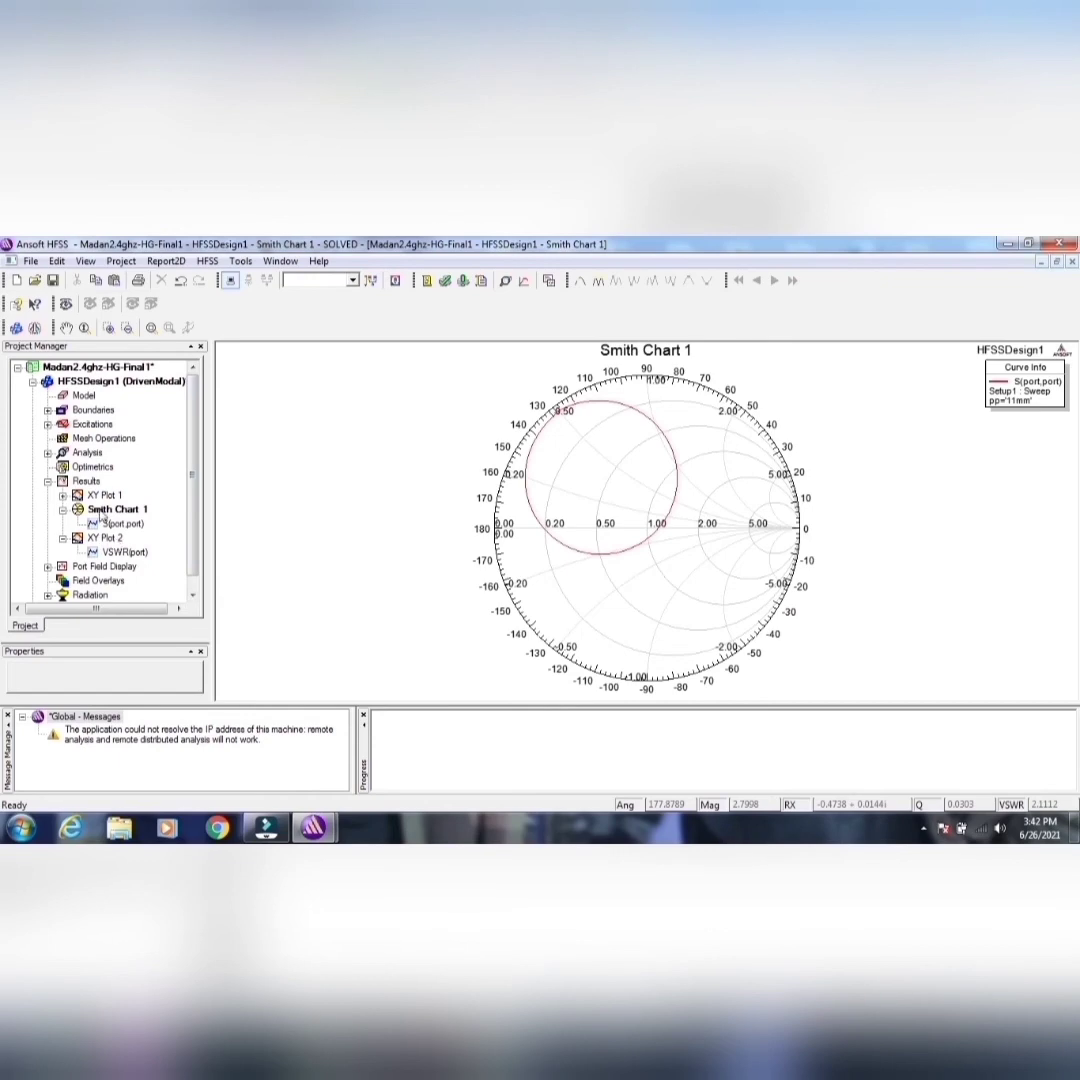
- Create rectangular XY Plot 3 of VSWR(port) with the pp family limited to 11mm
right_click(87, 481)
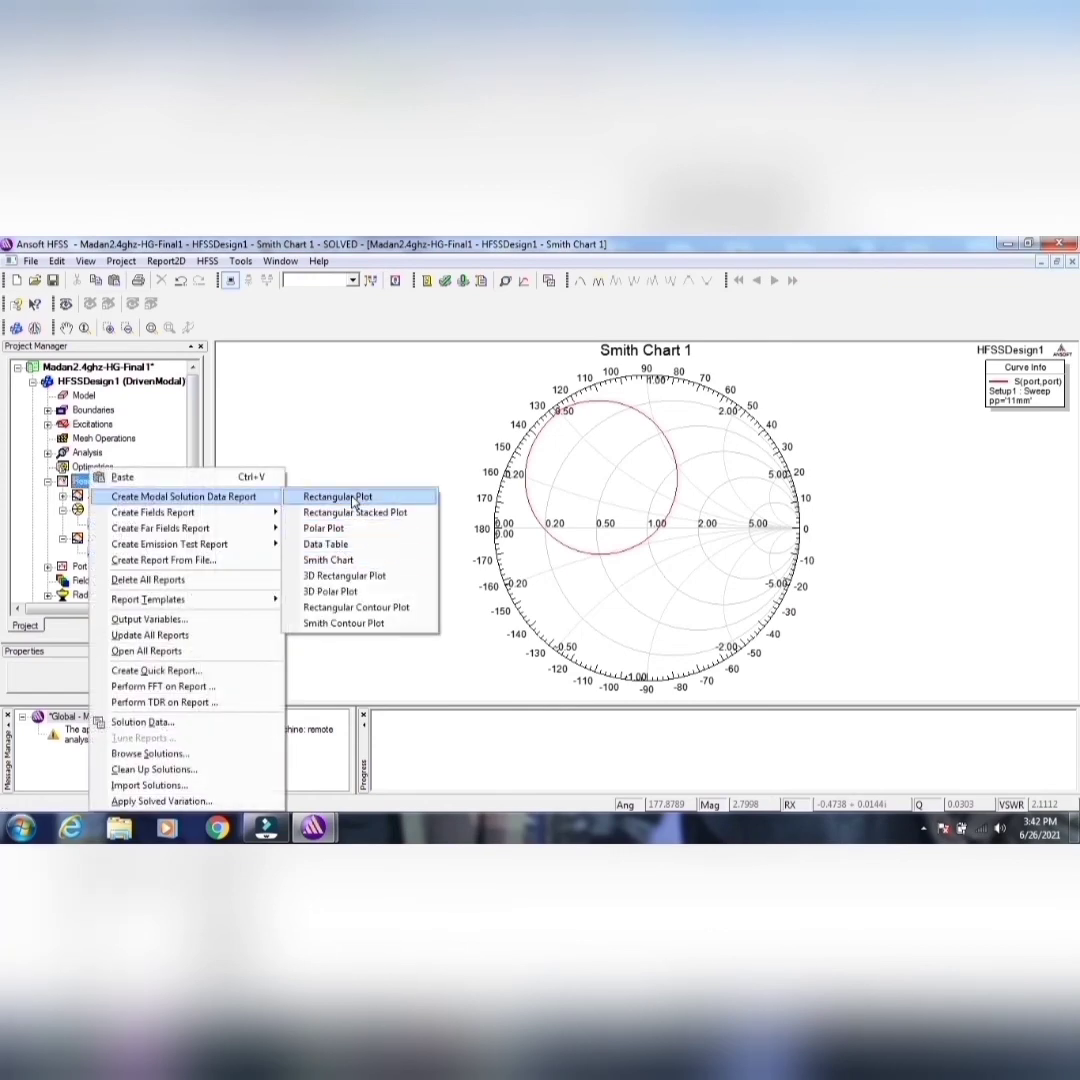
click(338, 496)
click(255, 466)
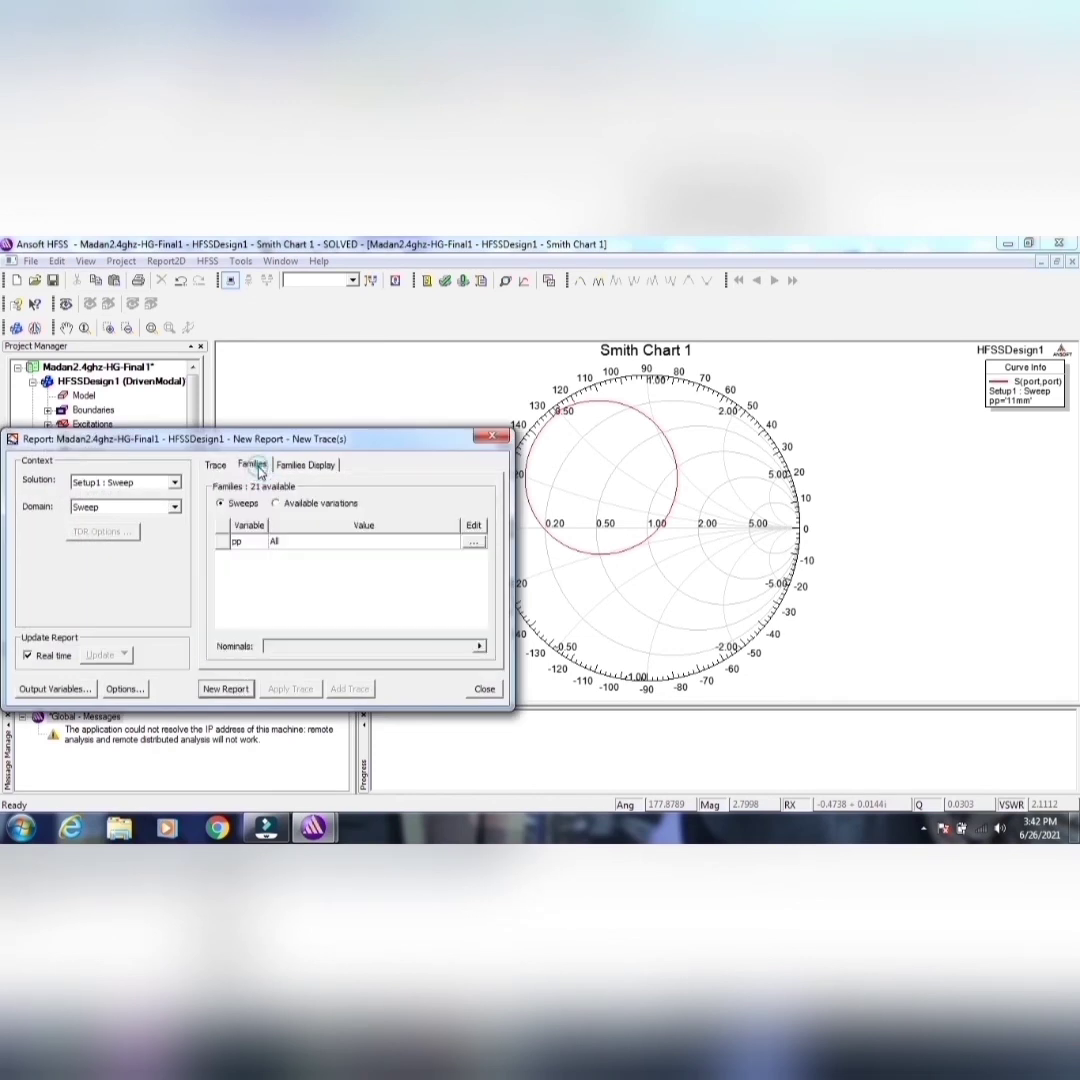
click(473, 541)
click(519, 668)
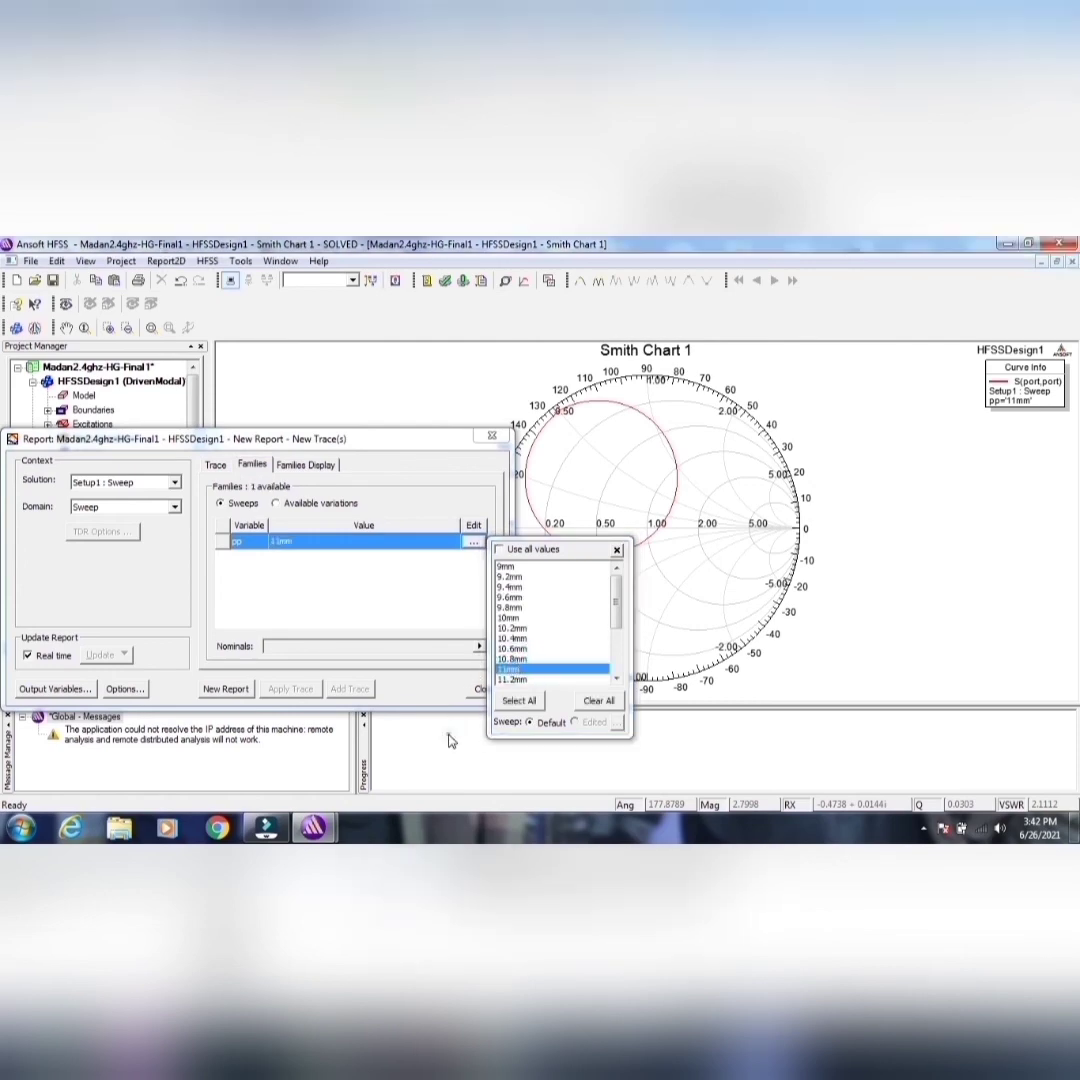
click(228, 688)
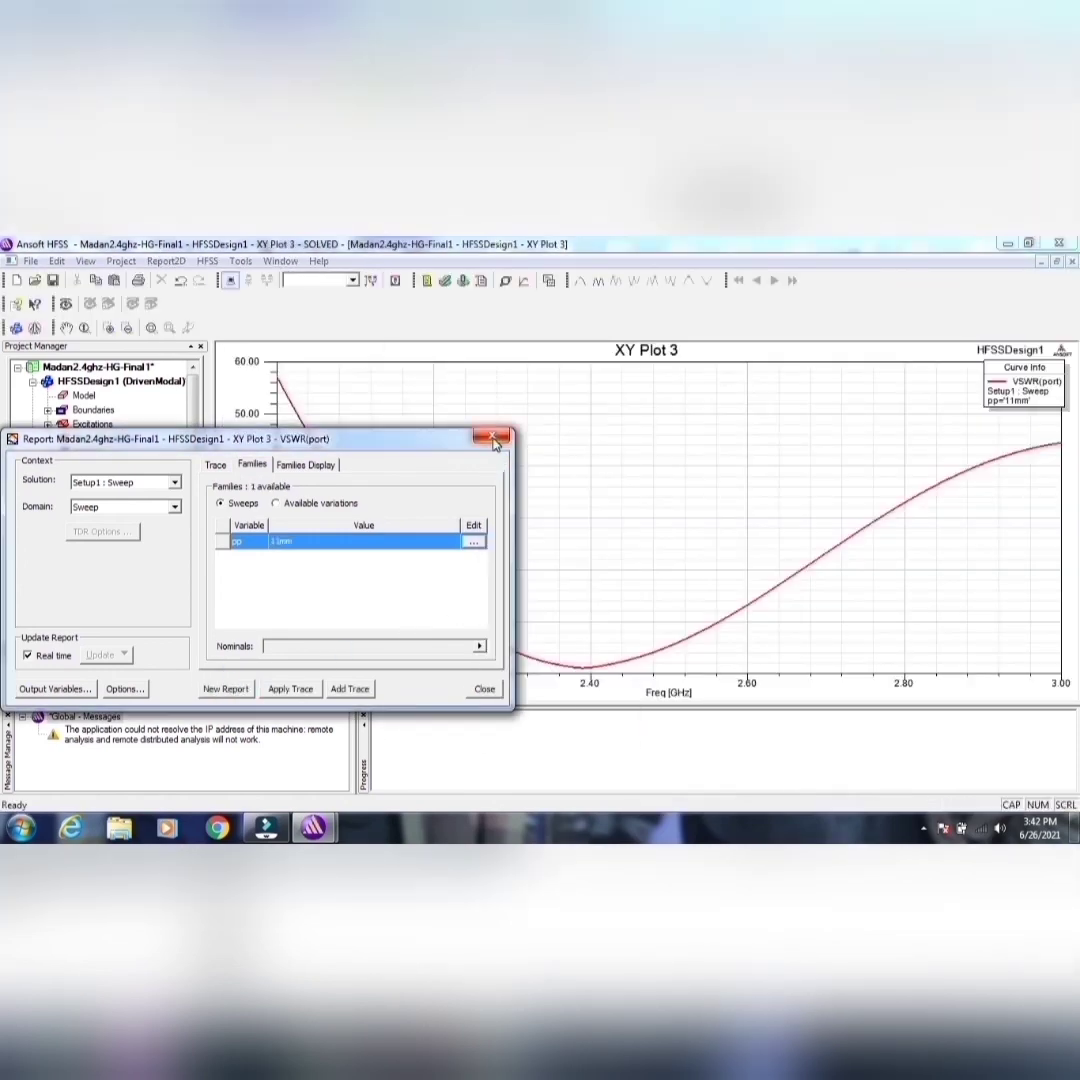
click(493, 438)
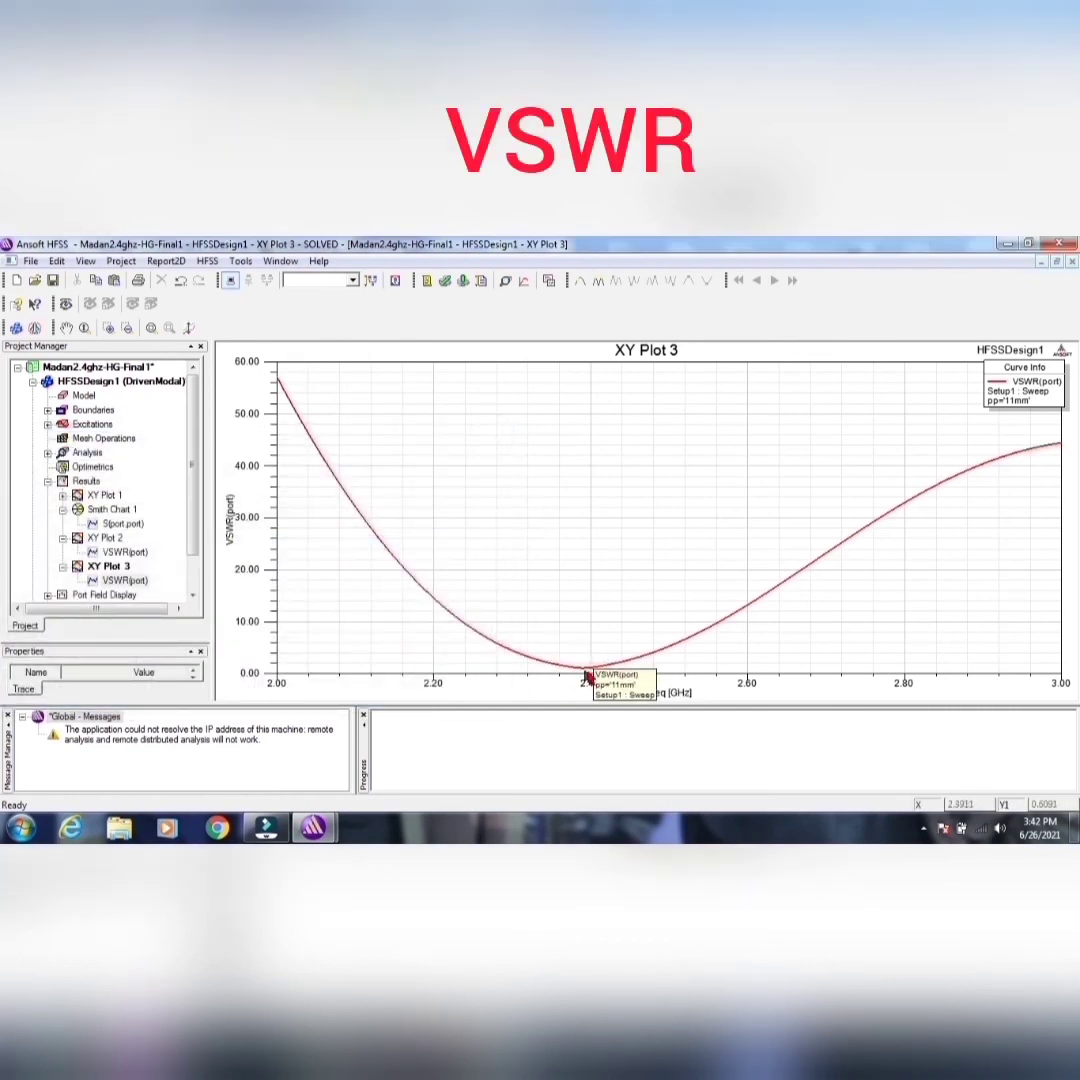
- Place marker m1 at the VSWR minimum (2.40 GHz, 1.2362) and reposition its table
right_click(583, 672)
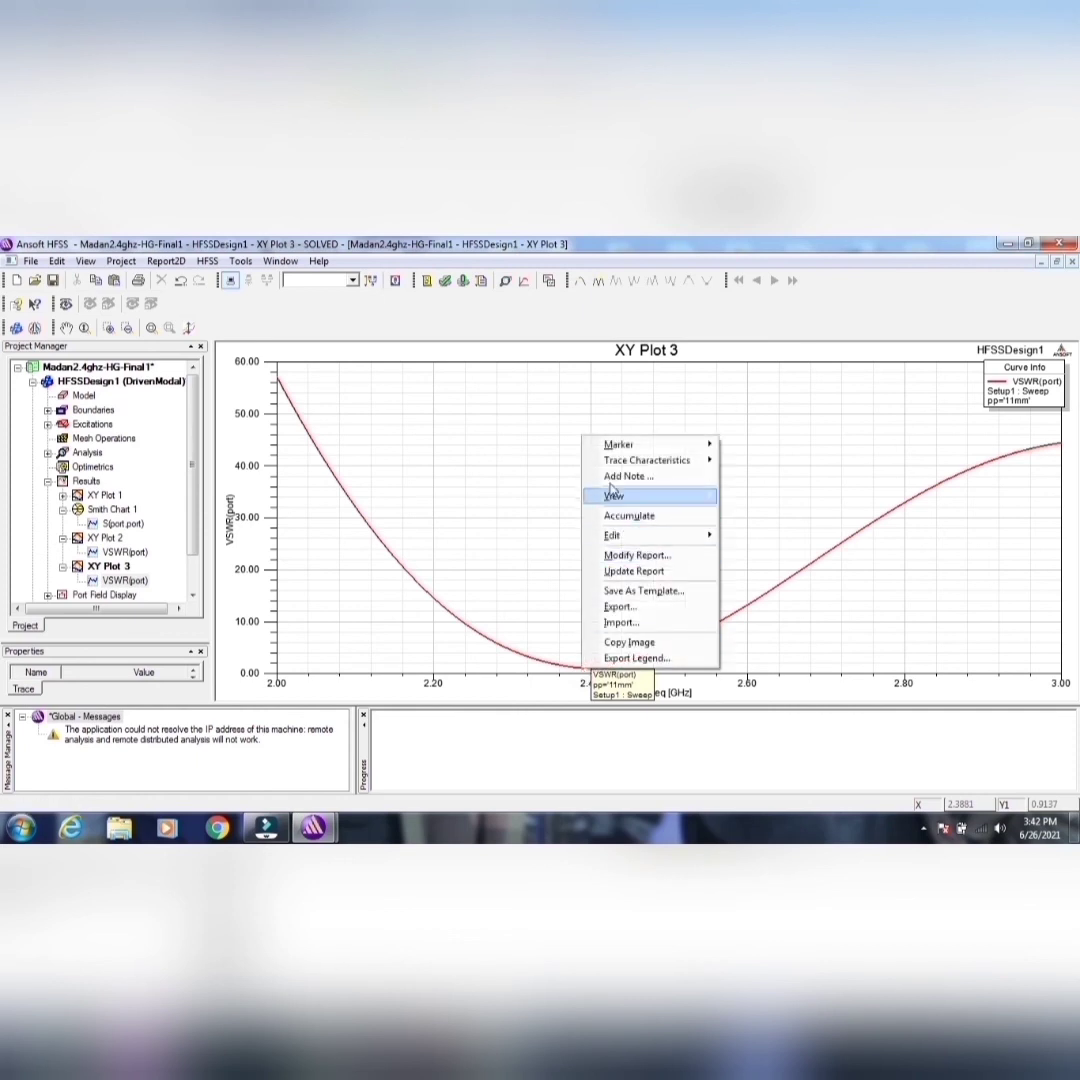
mouse_move(619, 444)
click(738, 444)
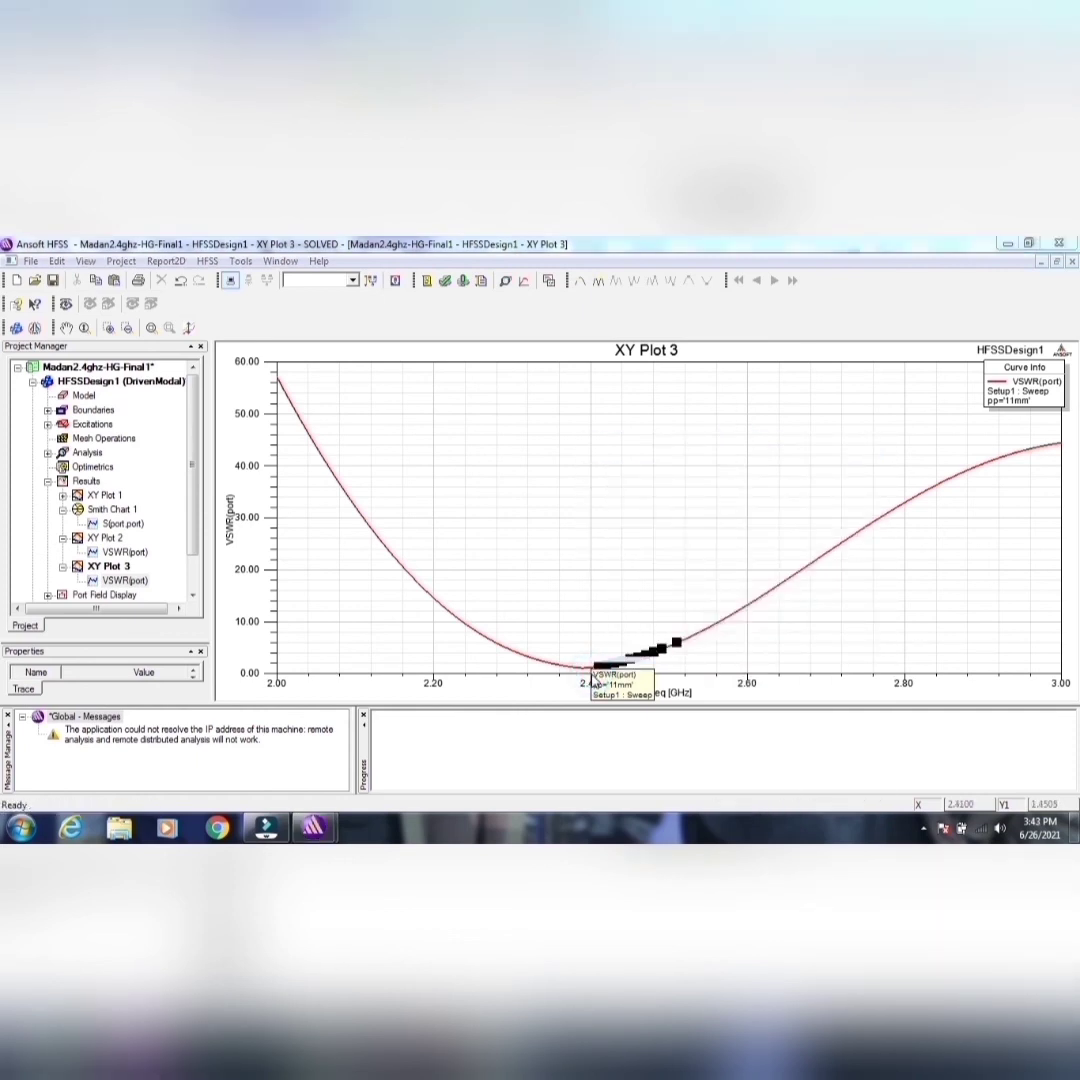
click(589, 668)
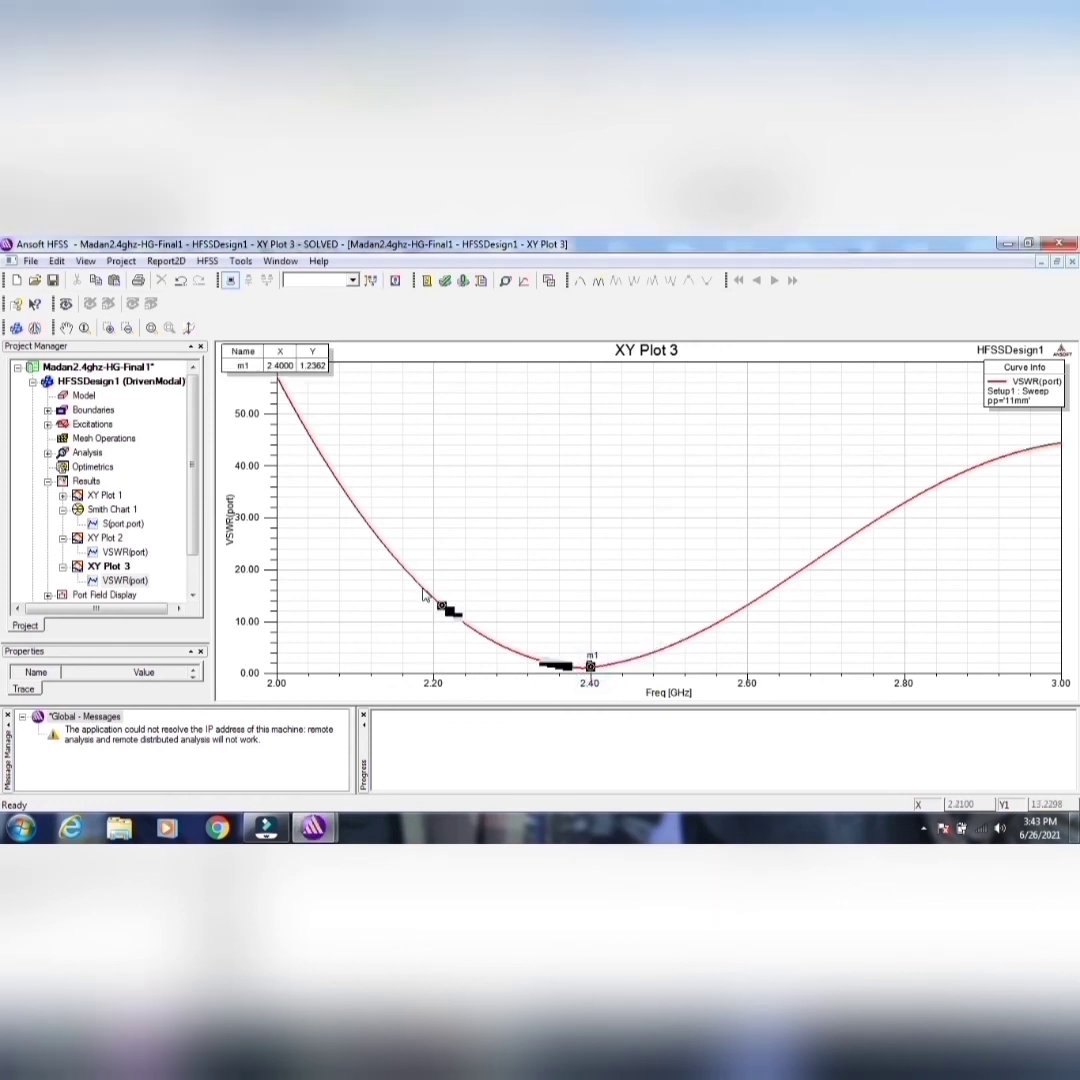
right_click(491, 571)
click(530, 294)
mouse_move(284, 370)
mouse_down()
mouse_move(474, 655)
mouse_move(450, 655)
mouse_up()
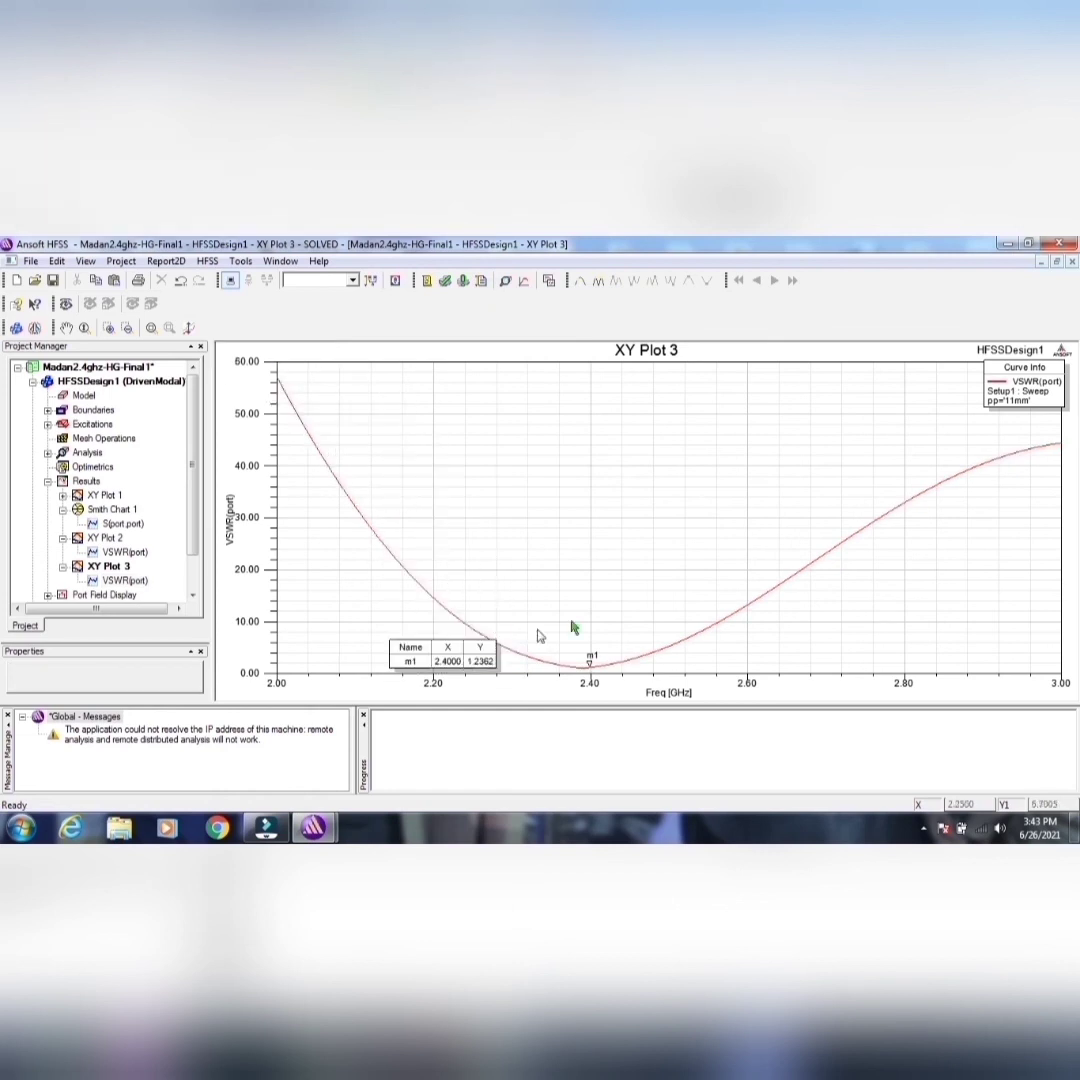
- Set the VSWR curve line width to 3 and save the project
double_click(395, 557)
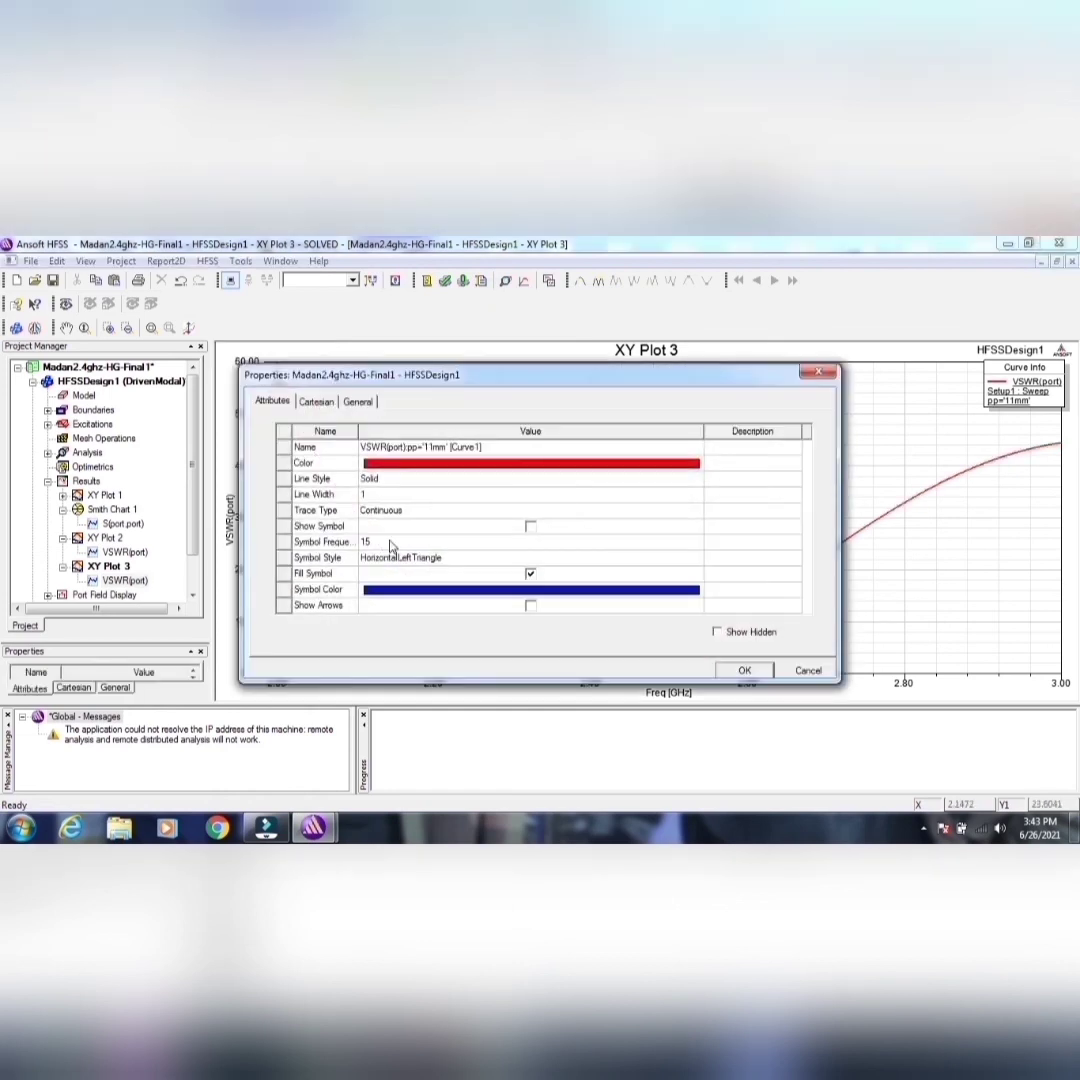
text(3)
click(745, 671)
mouse_move(589, 662)
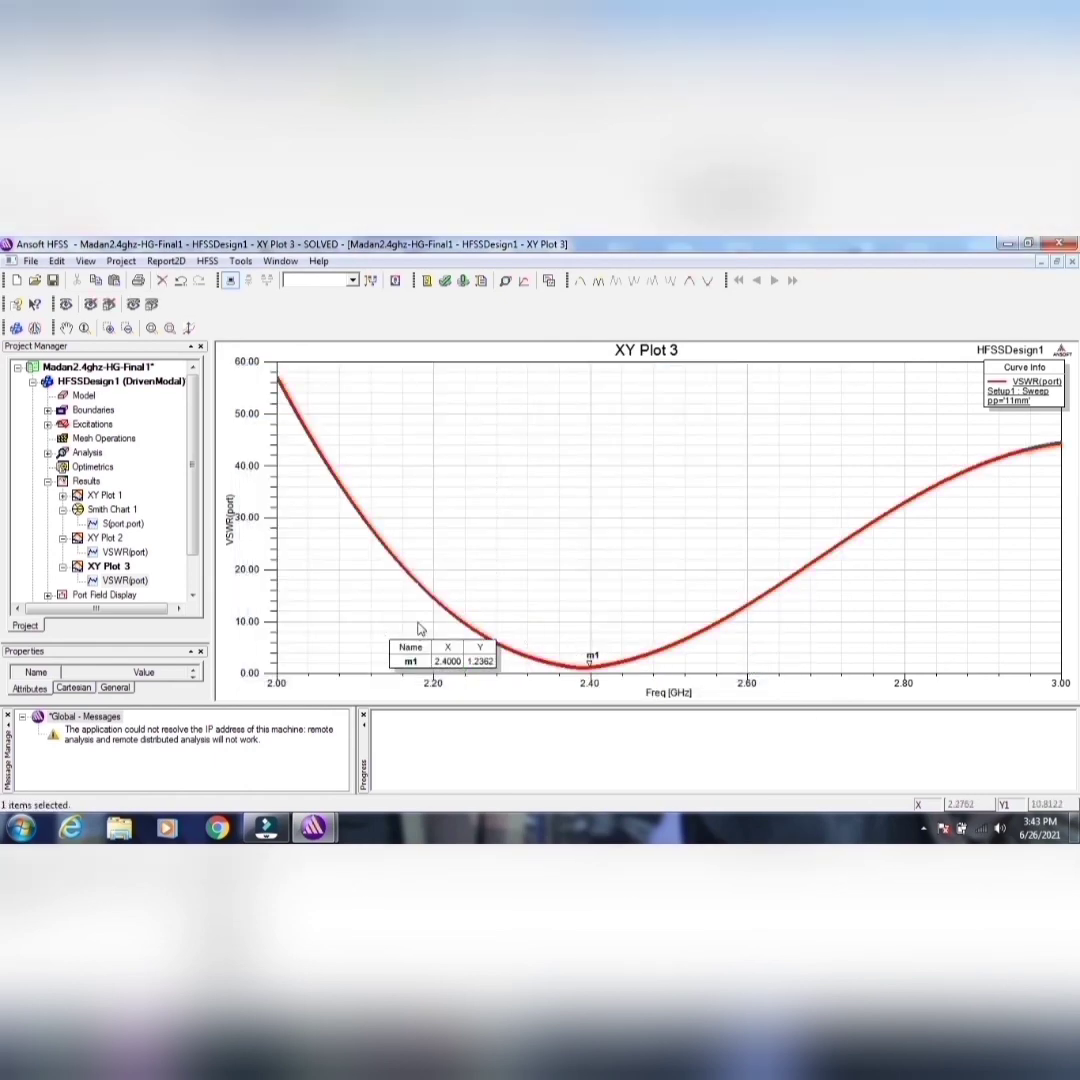
click(52, 280)
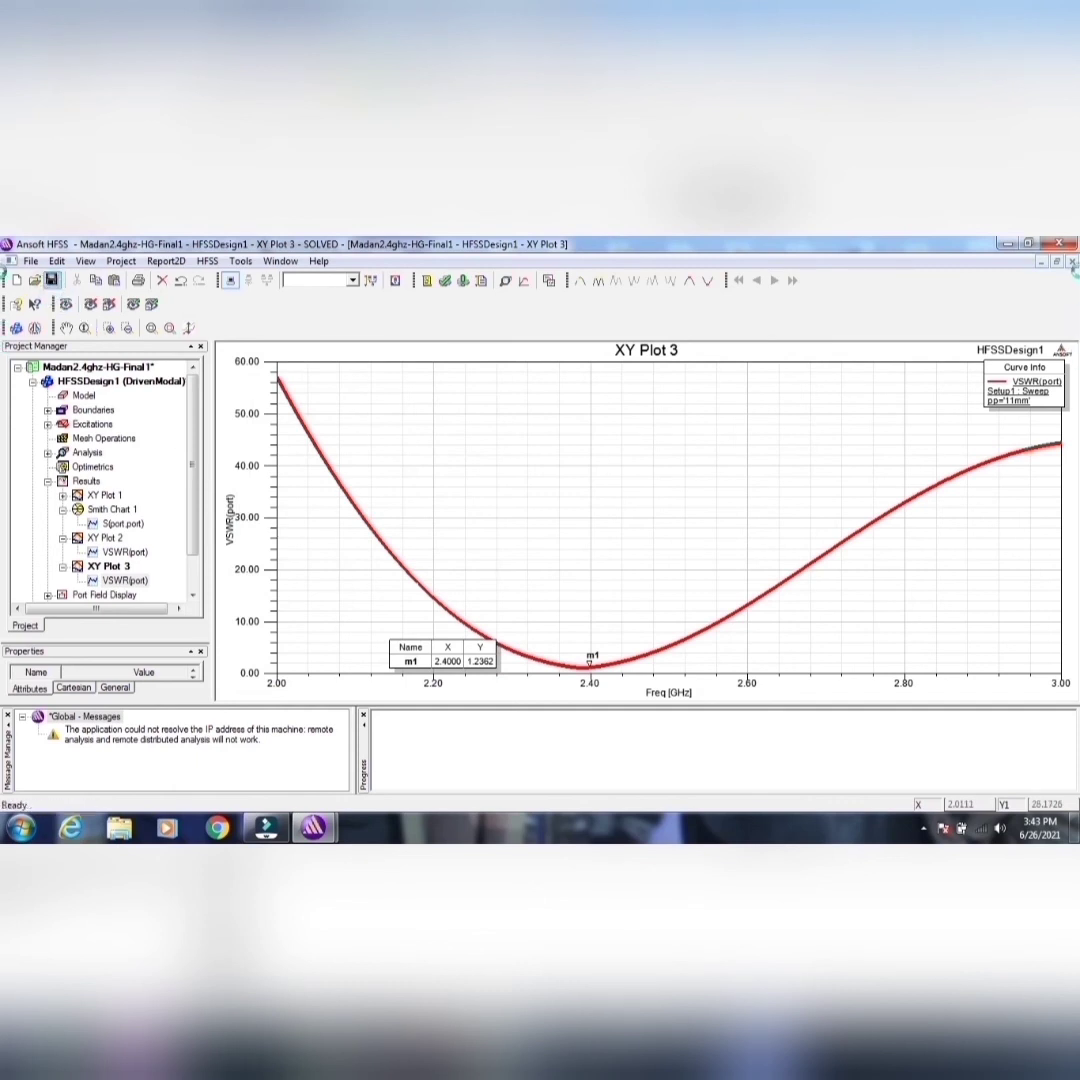
- Close XY Plot 3, Smith Chart 1 and XY Plot 1 to reveal the 3D Modeler
click(1072, 261)
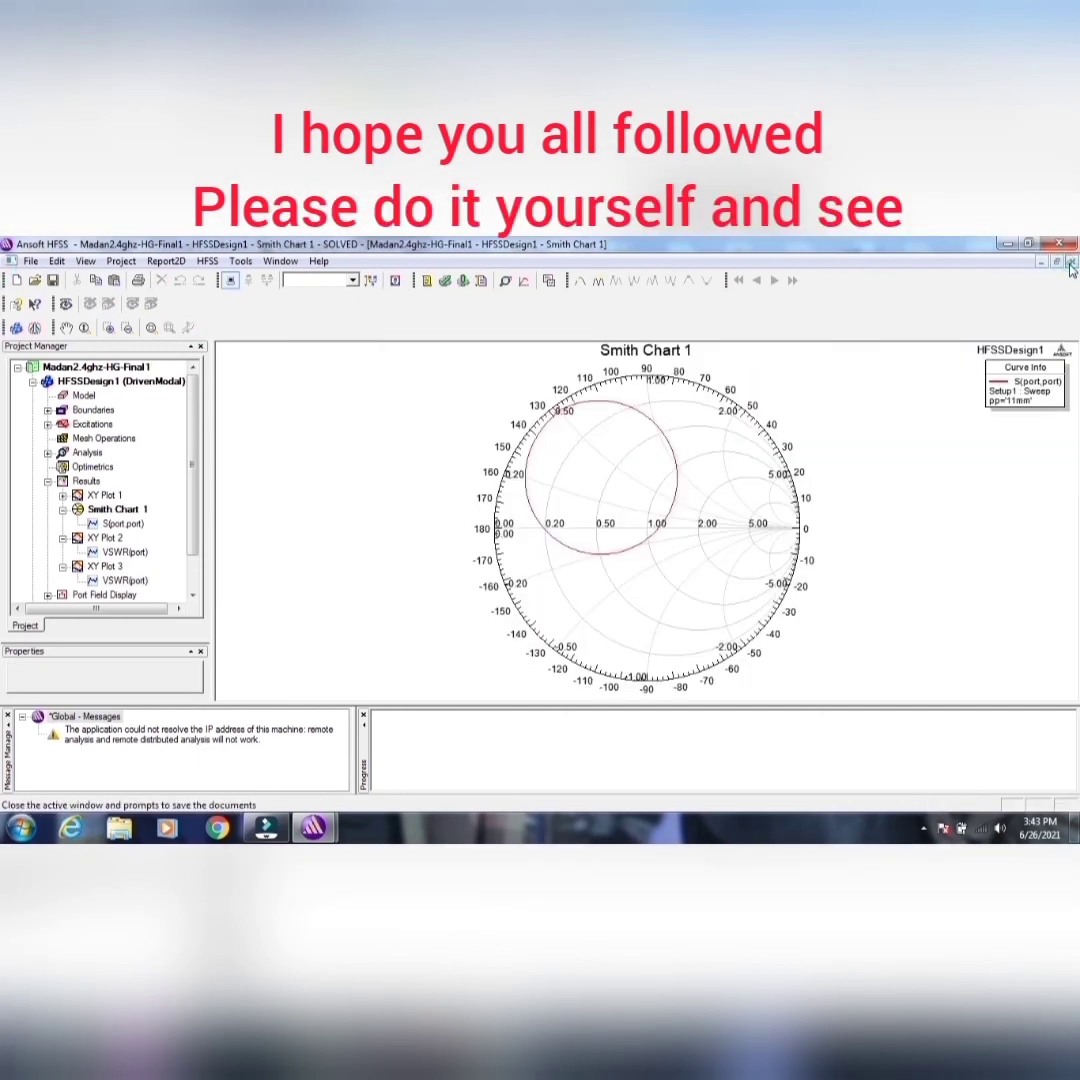
click(1072, 261)
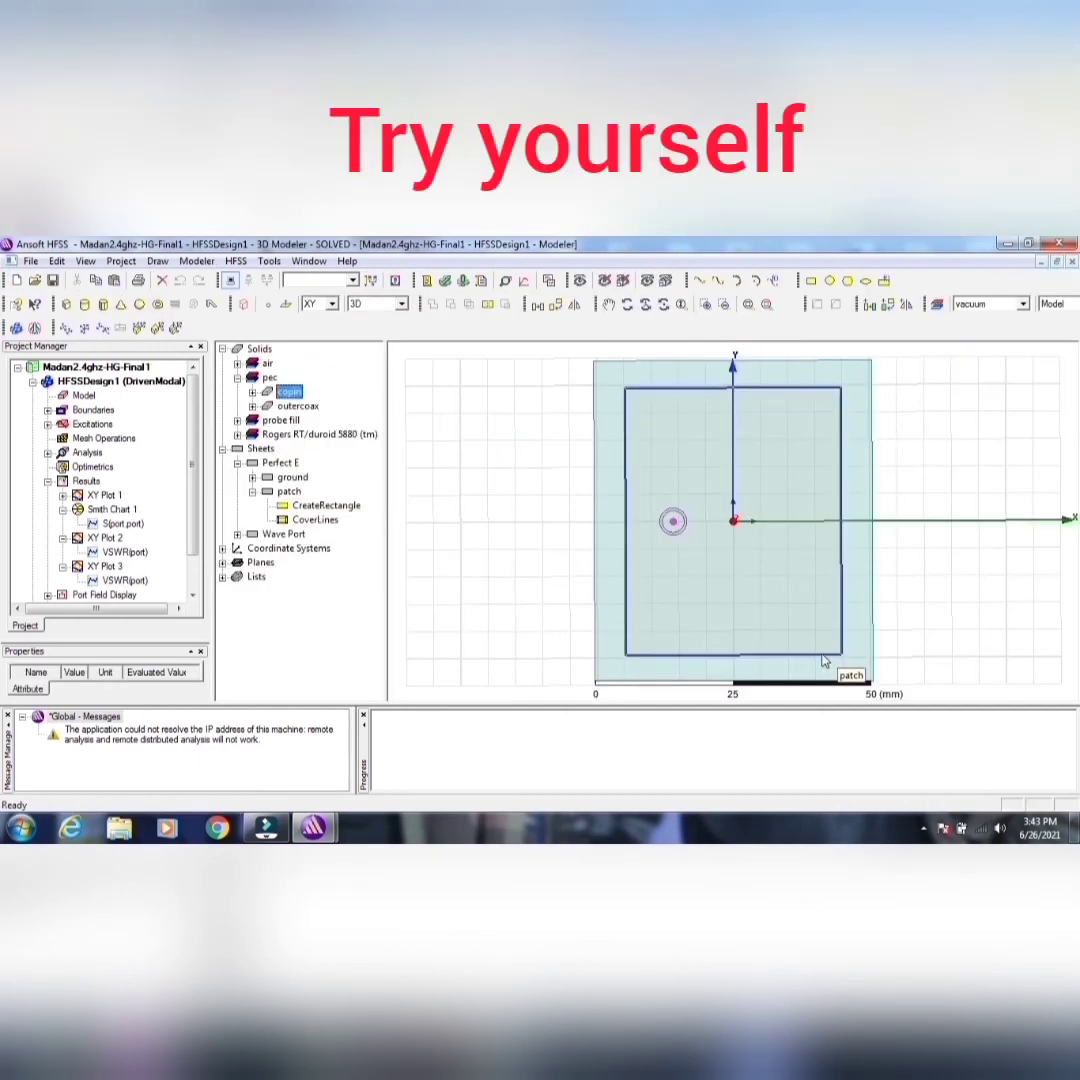